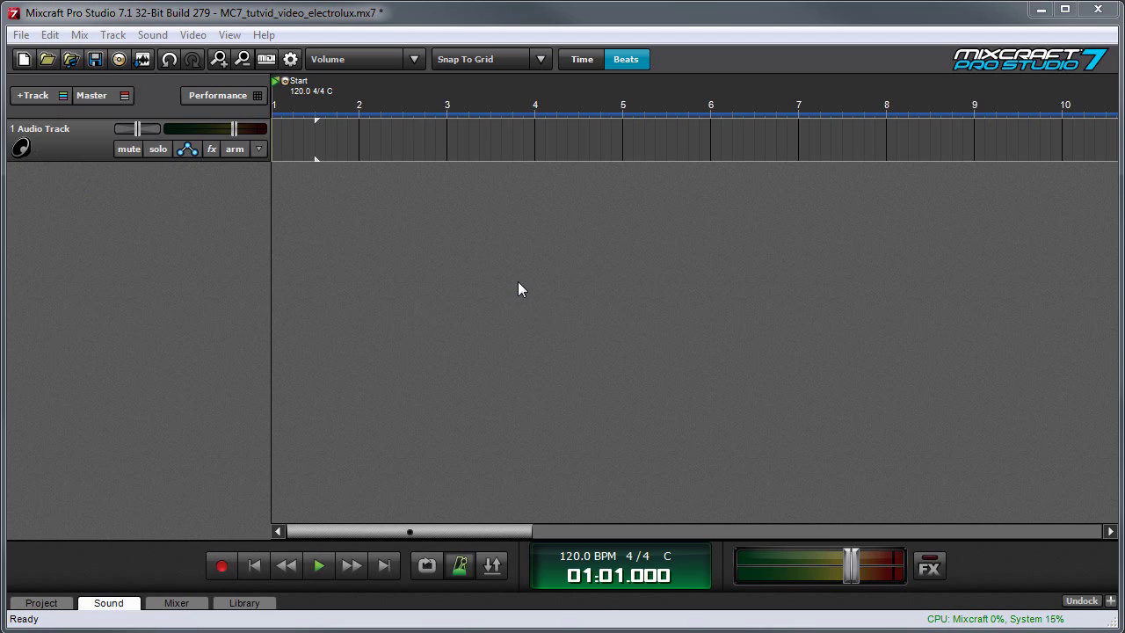
# Step: Insert a video track and add the still image Celeb_band_pic.jpg at bar 3, beat 3
pyautogui.click(48, 100)
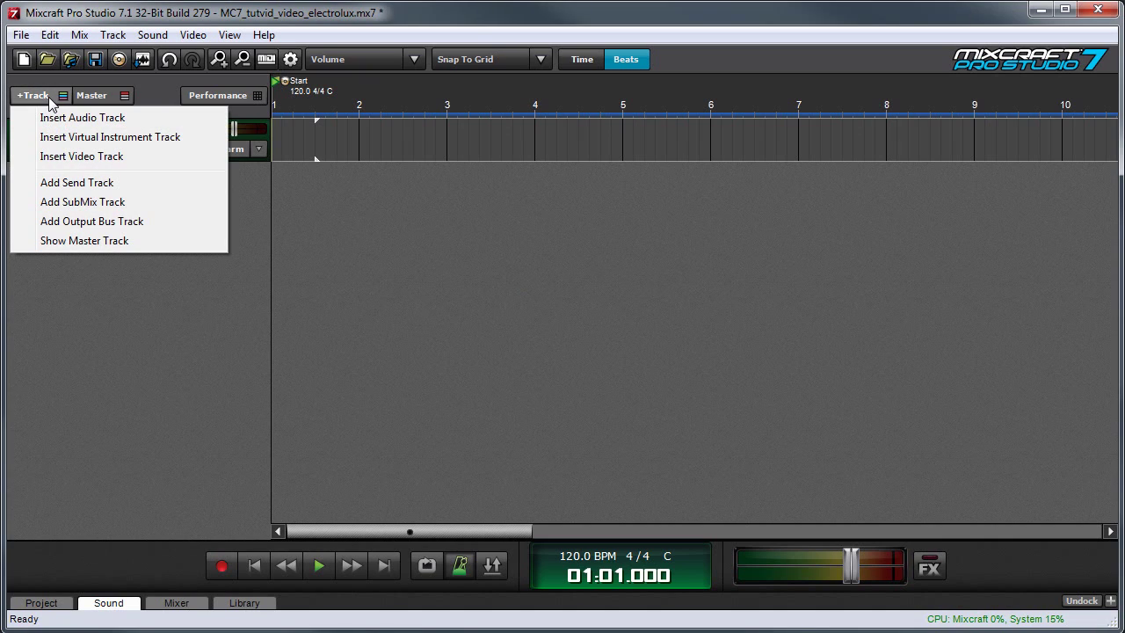
pyautogui.click(127, 156)
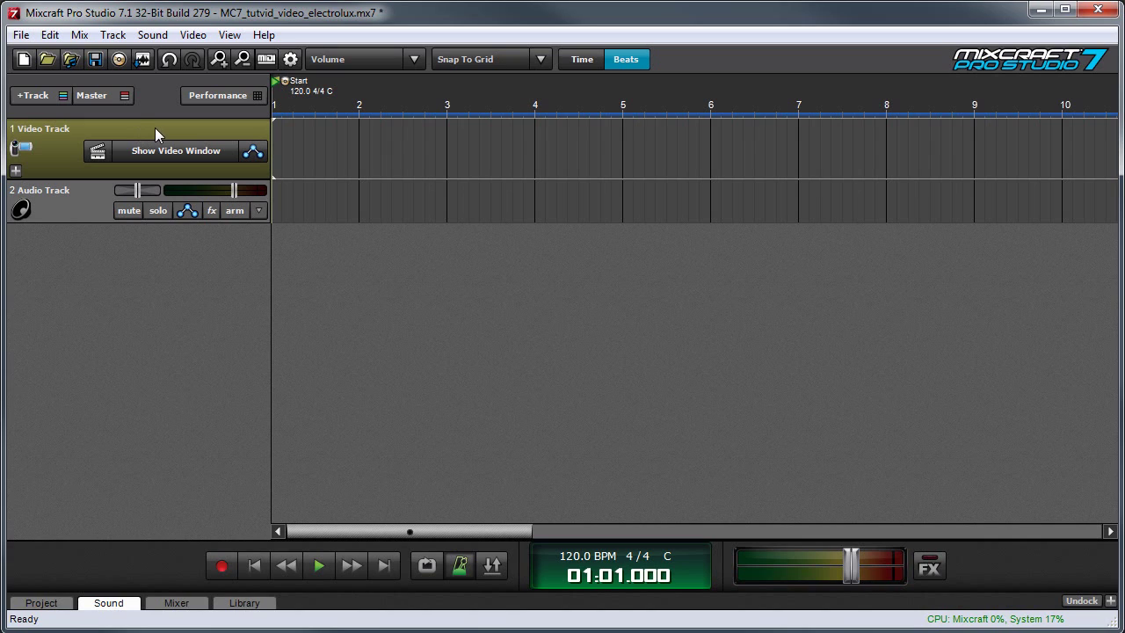
pyautogui.click(491, 248)
pyautogui.click(189, 36)
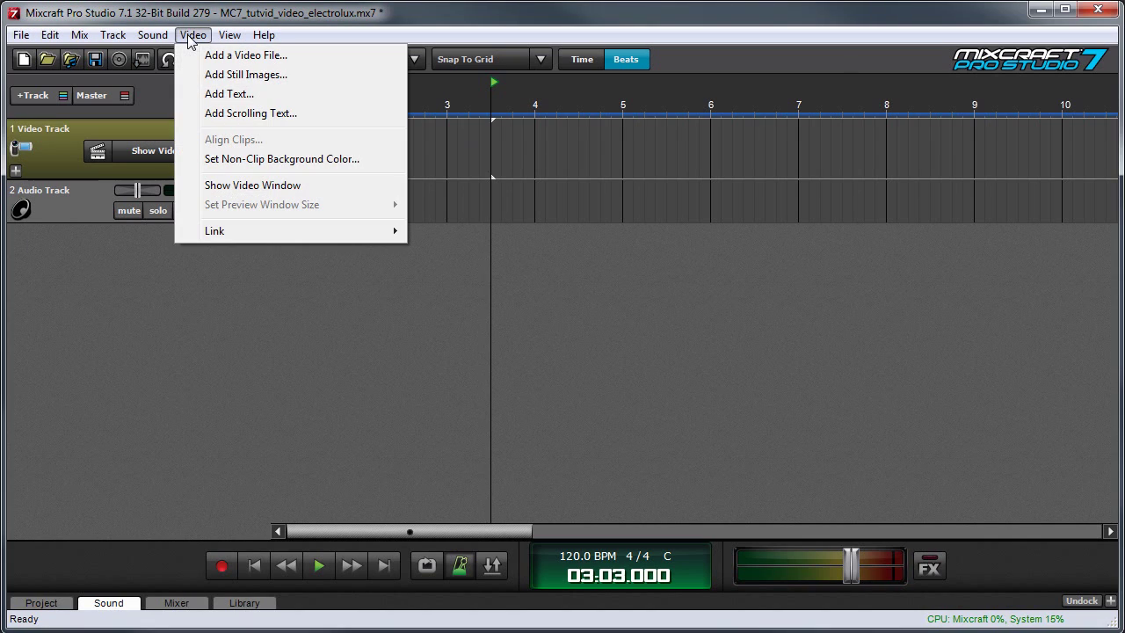
pyautogui.click(251, 77)
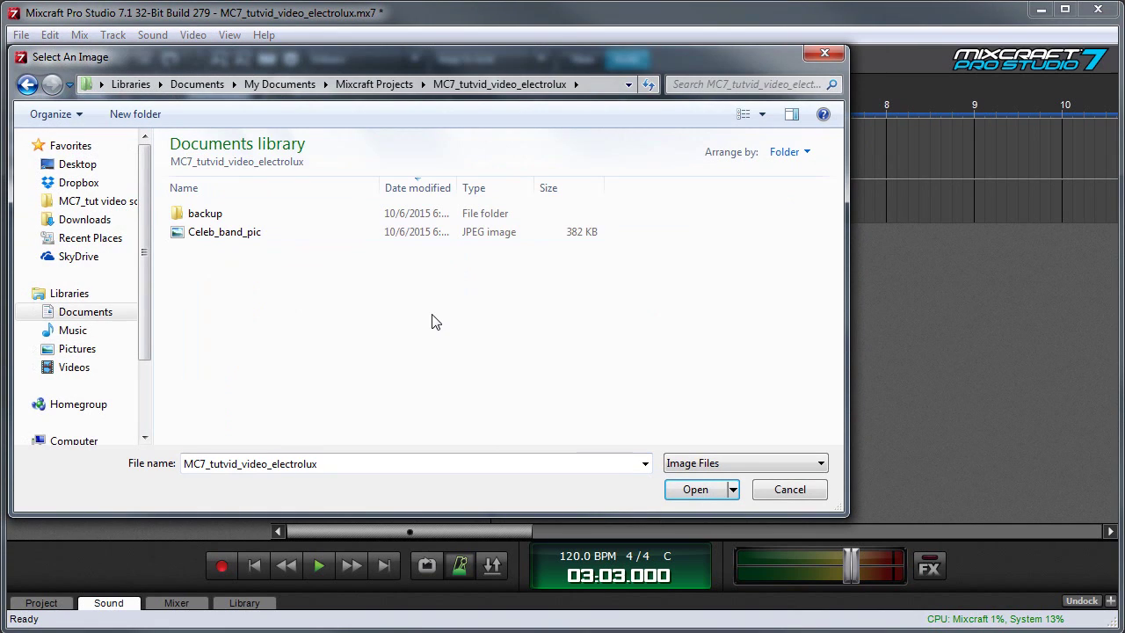
pyautogui.doubleClick(224, 234)
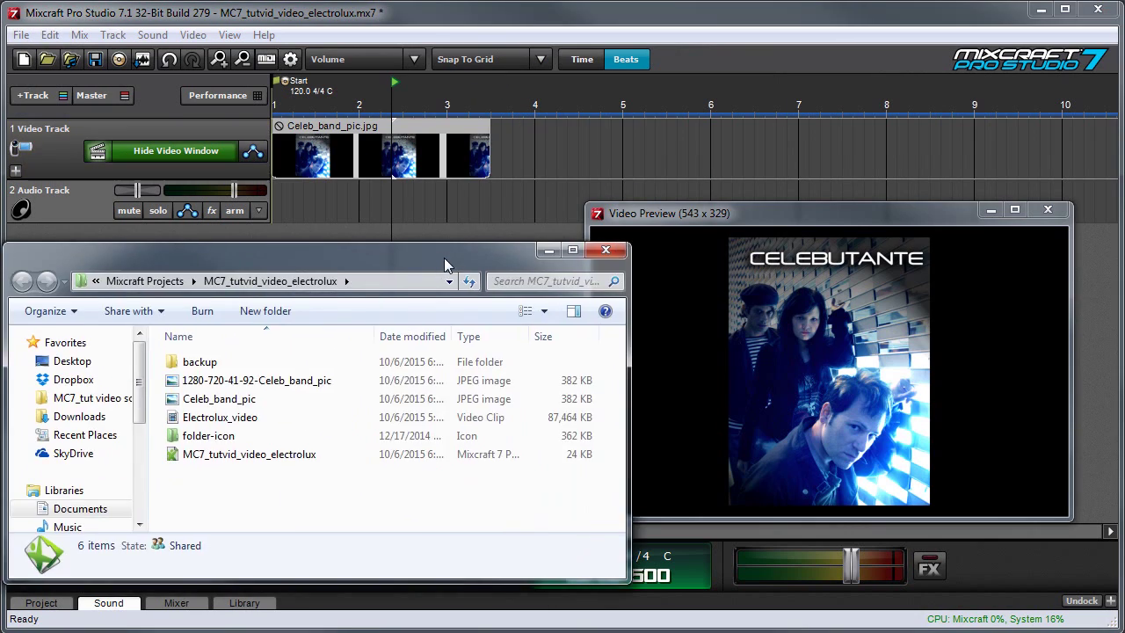
# Step: Drag Celeb_band_pic onto the video track as a second clip at bar 4.4, then undo it
pyautogui.moveTo(449, 213); pyautogui.dragTo(463, 255)
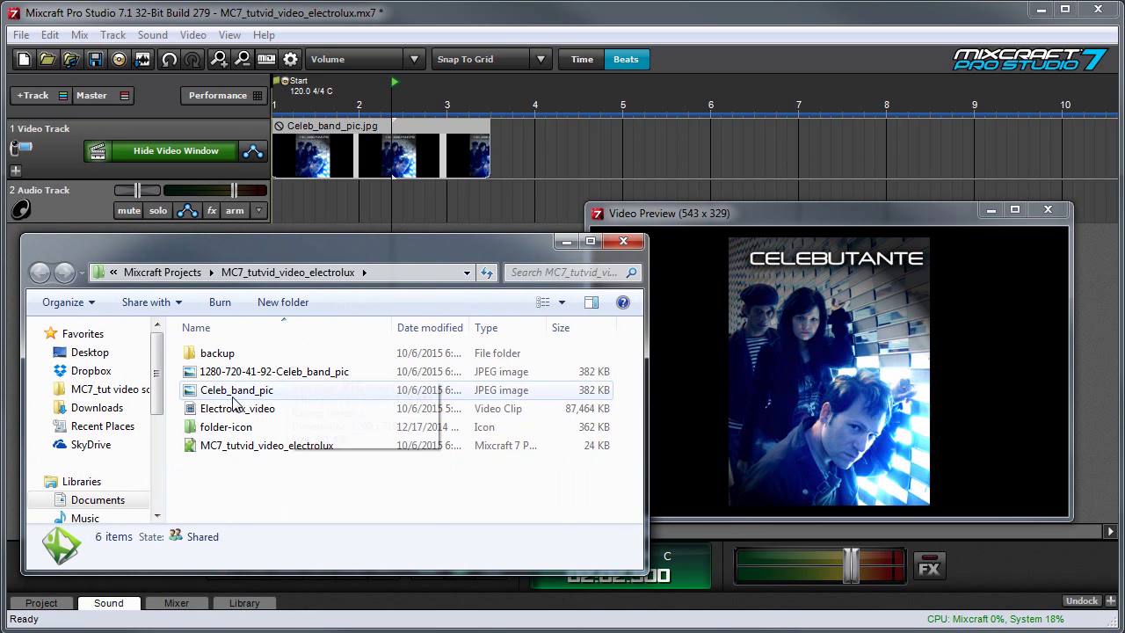
pyautogui.moveTo(234, 392); pyautogui.dragTo(531, 189)
pyautogui.moveTo(563, 139); pyautogui.dragTo(564, 139)
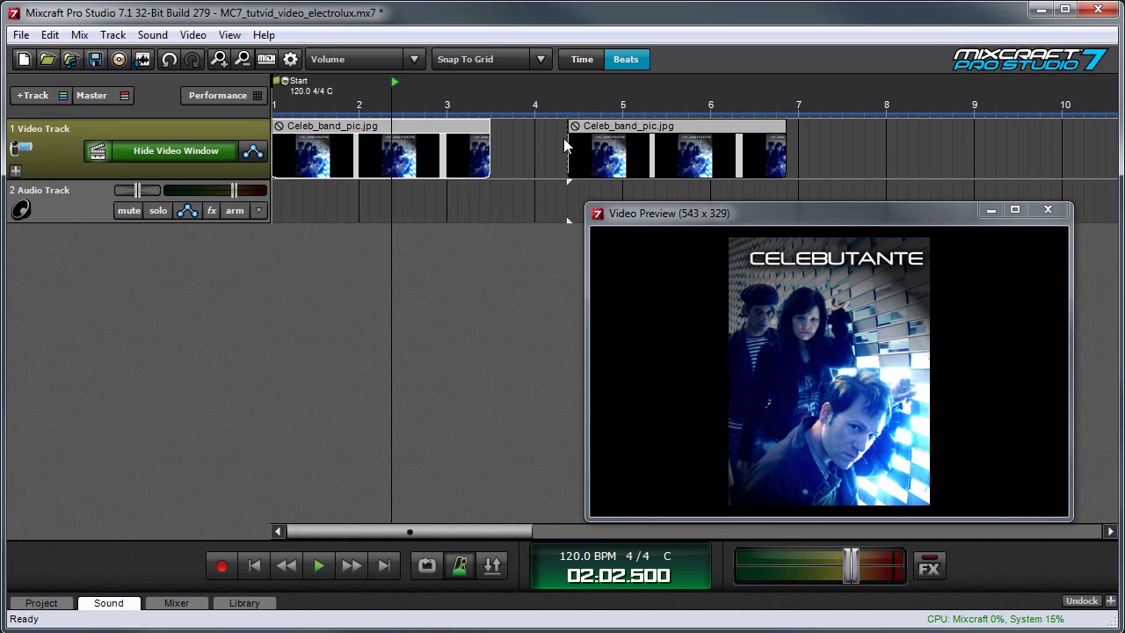
pyautogui.hotkey('ctrl', 'z')
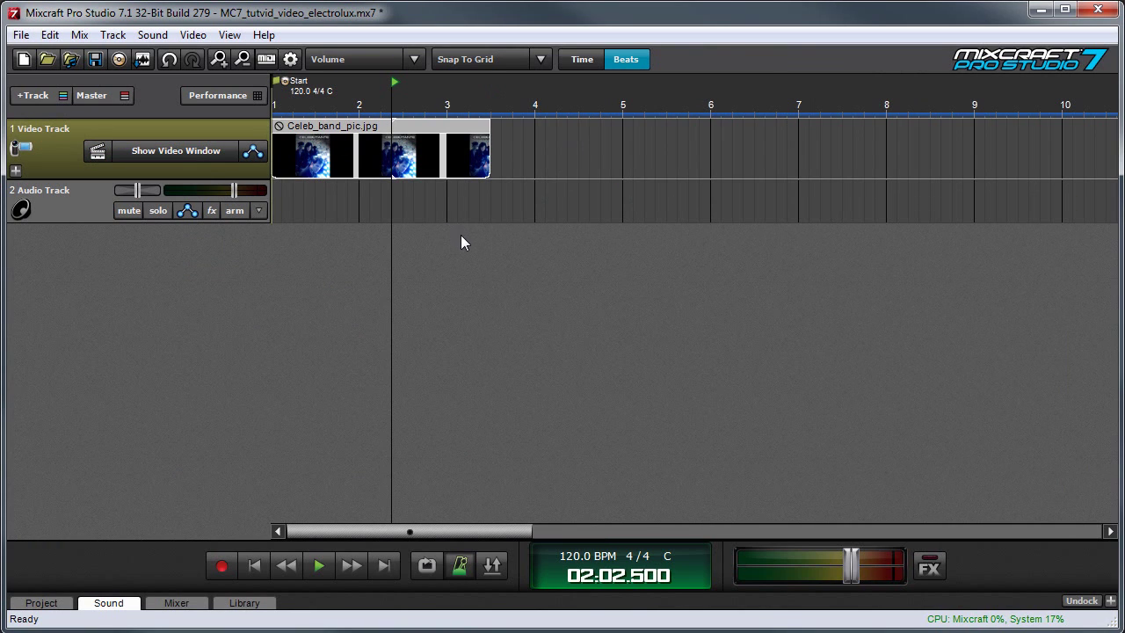
# Step: Show the video preview window, enlarge and reposition it, then hide it again
pyautogui.click(164, 152)
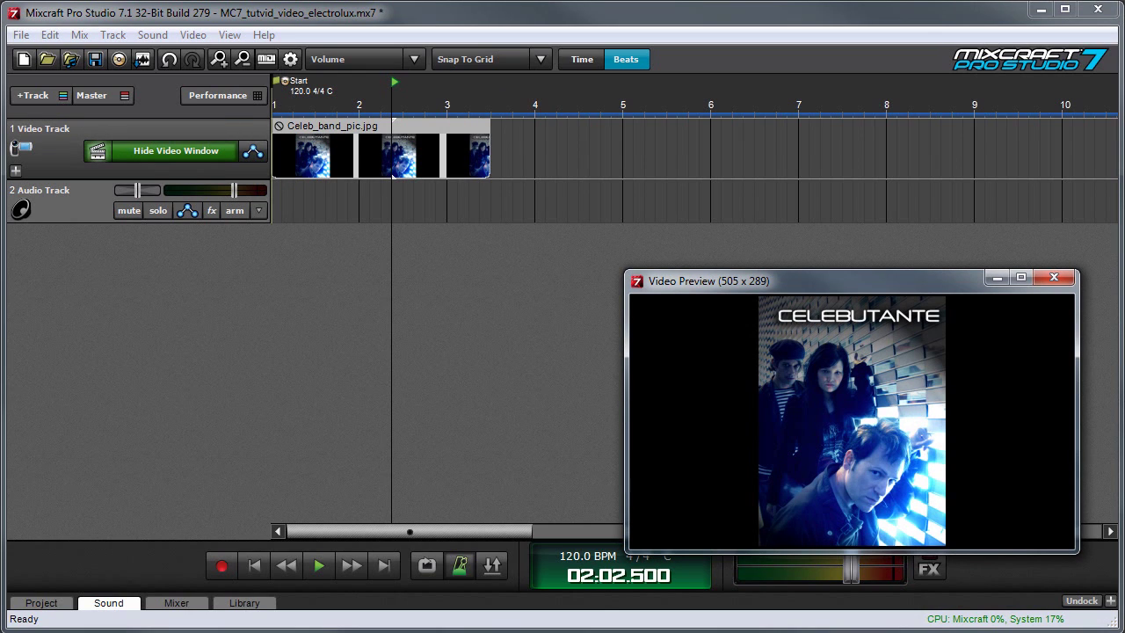
pyautogui.moveTo(1073, 551); pyautogui.dragTo(1108, 583)
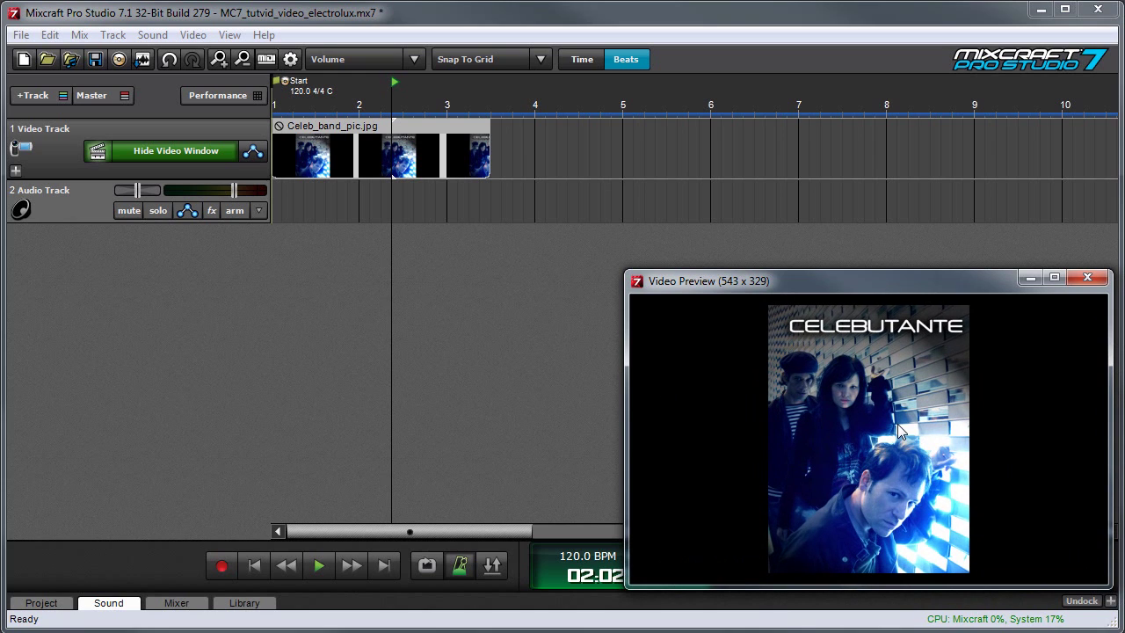
pyautogui.moveTo(861, 286); pyautogui.dragTo(150, 155)
pyautogui.moveTo(250, 143); pyautogui.dragTo(827, 228)
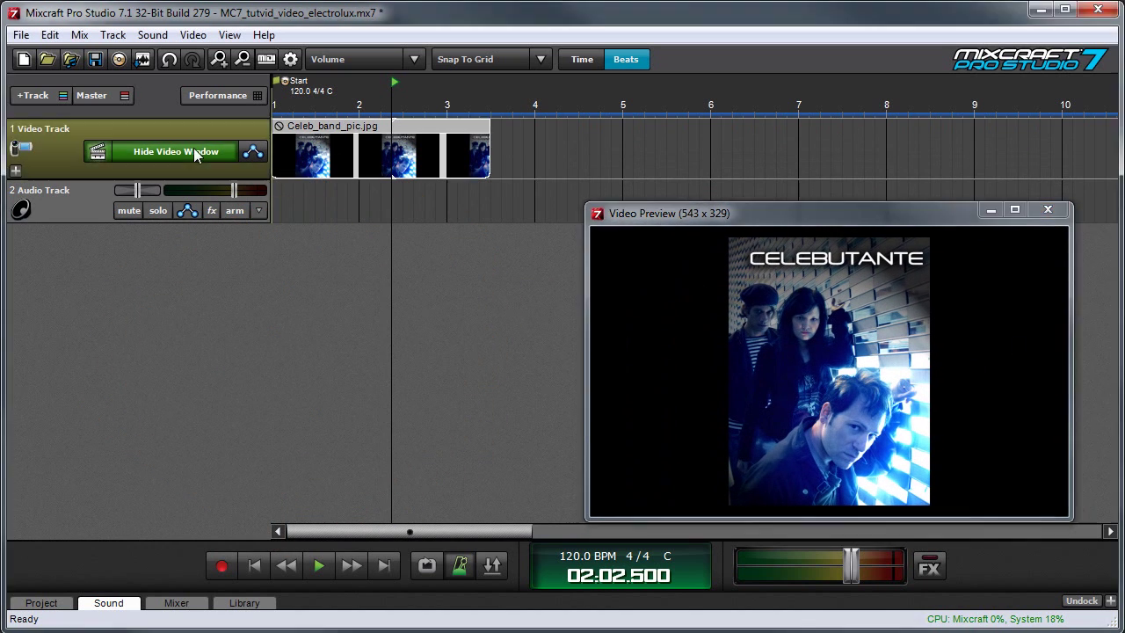
pyautogui.click(194, 151)
# Step: Show the preview window again and stretch the picture clip to about bar 4.75
pyautogui.click(195, 153)
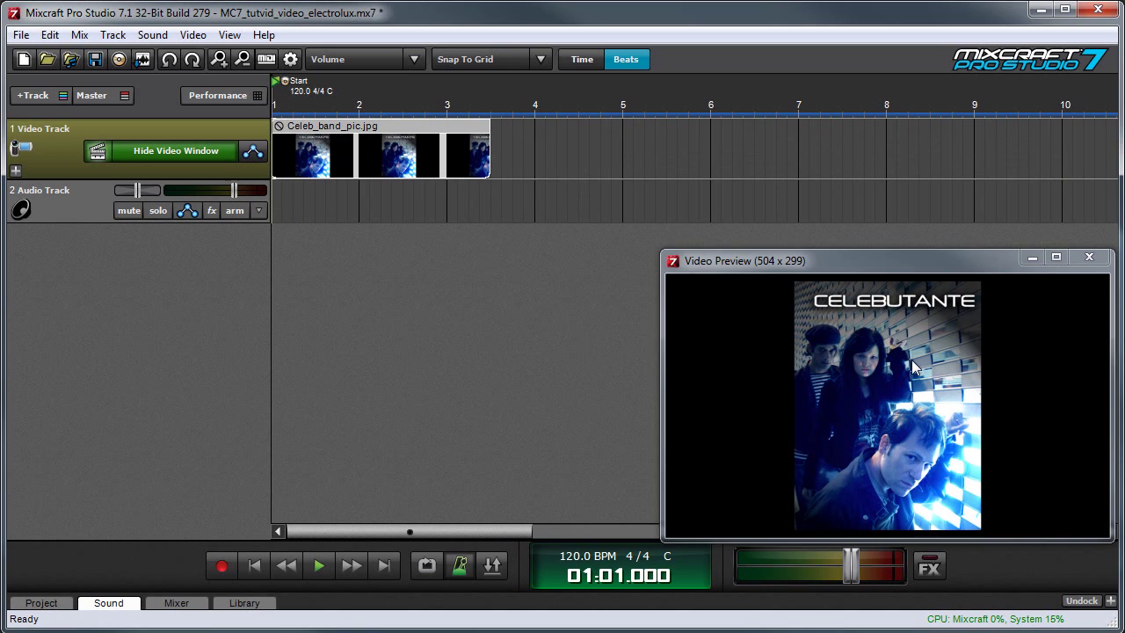
pyautogui.moveTo(488, 164); pyautogui.dragTo(599, 164)
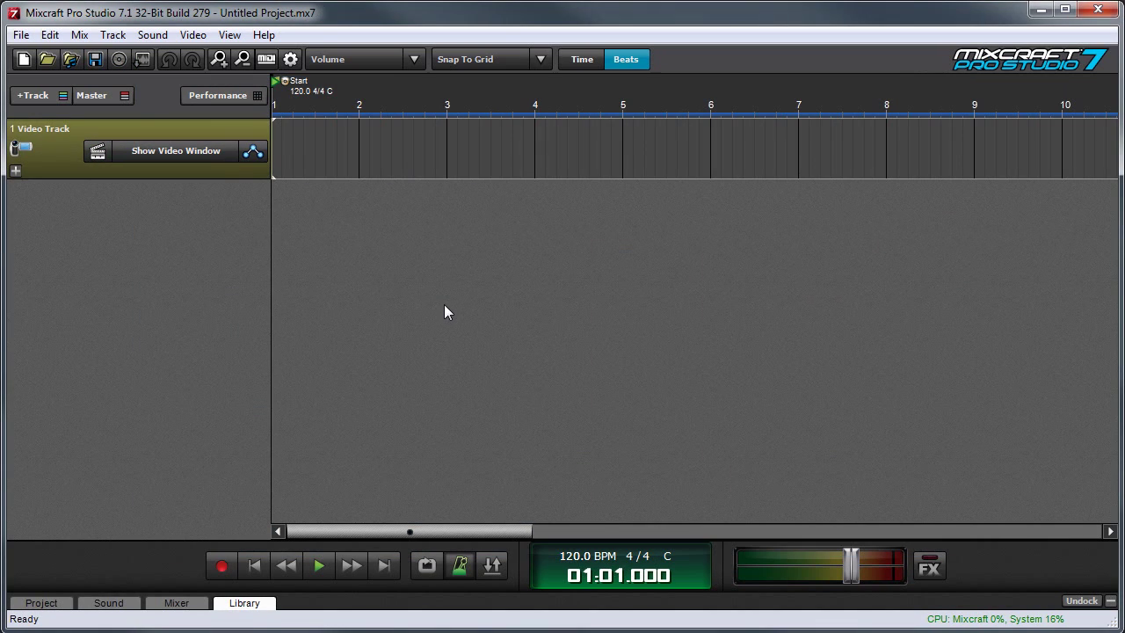
# Step: Add the video file Electrolux_video from the MC7_tutvid_video_electrolux folder to the project
pyautogui.click(190, 35)
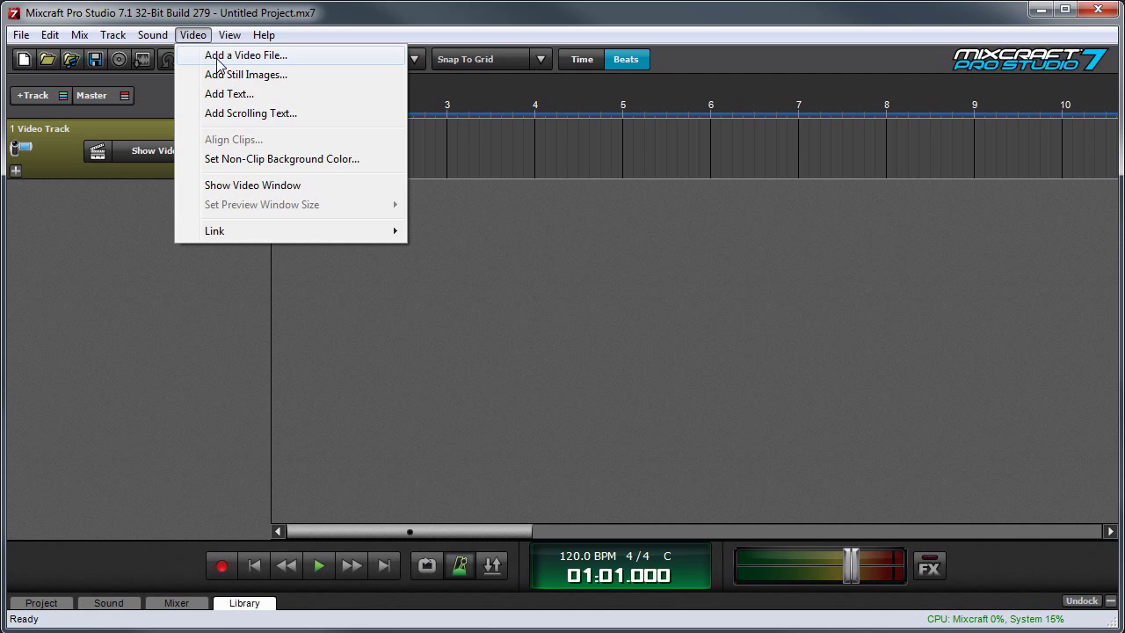
pyautogui.click(217, 58)
pyautogui.click(362, 176)
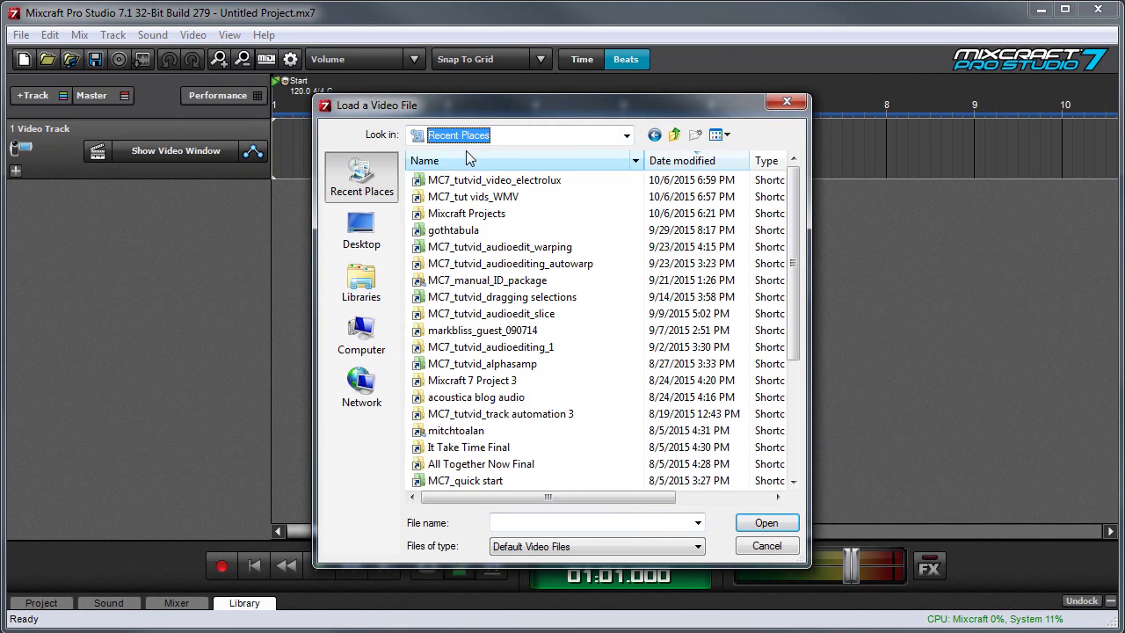
pyautogui.doubleClick(522, 181)
pyautogui.click(460, 197)
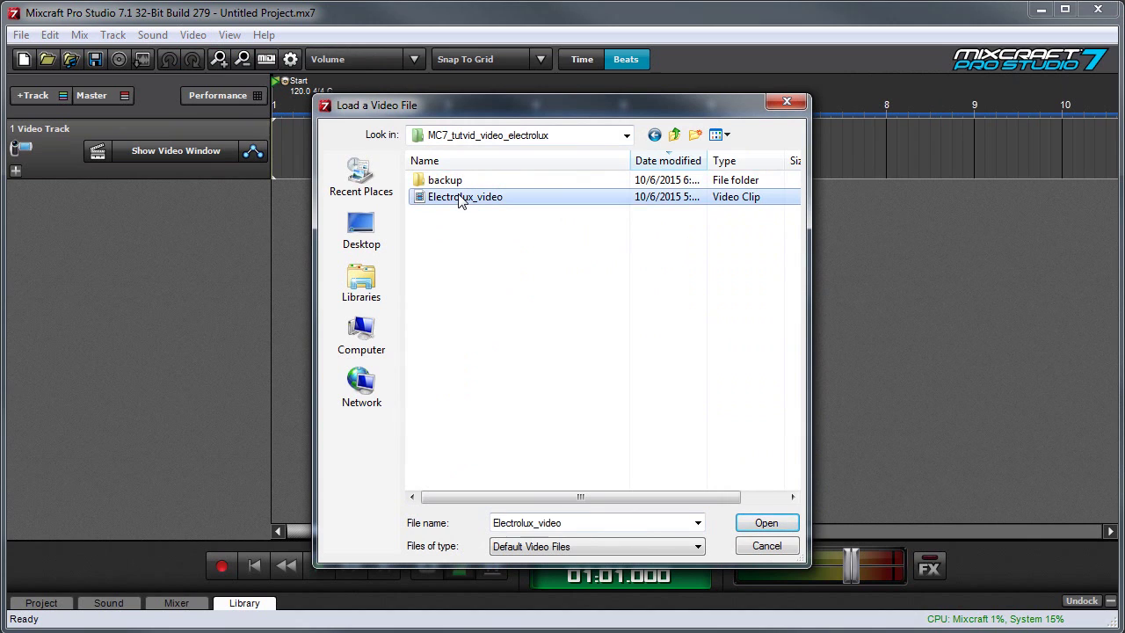
pyautogui.doubleClick(459, 197)
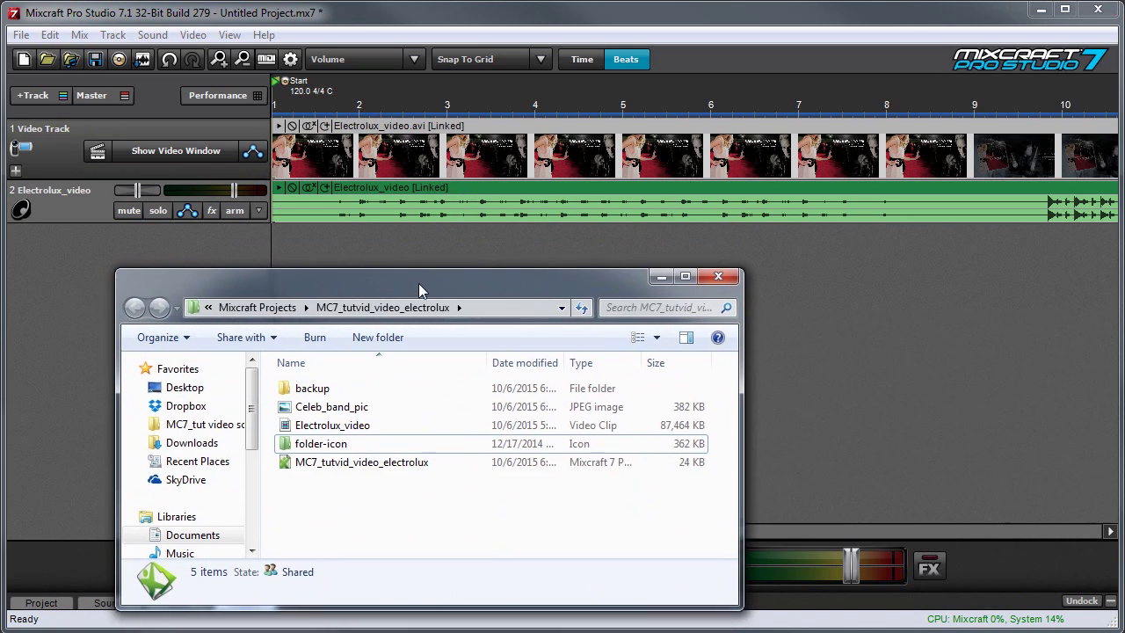
# Step: Check Electrolux_video's details in the project folder window, then close the window
pyautogui.moveTo(418, 283); pyautogui.dragTo(419, 262)
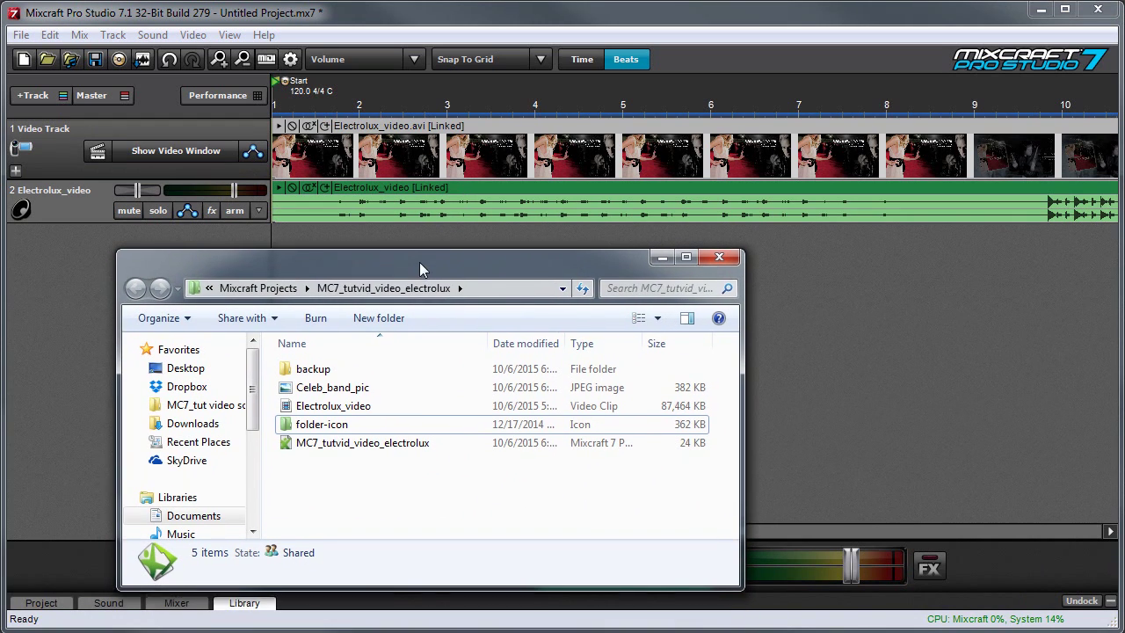
pyautogui.click(308, 412)
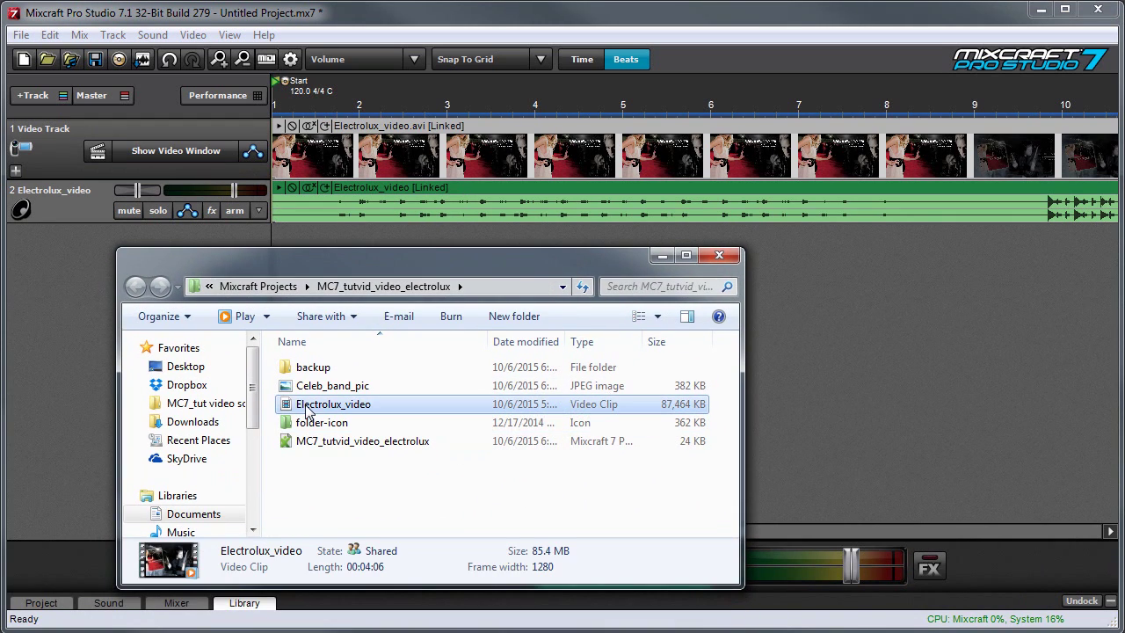
pyautogui.click(719, 255)
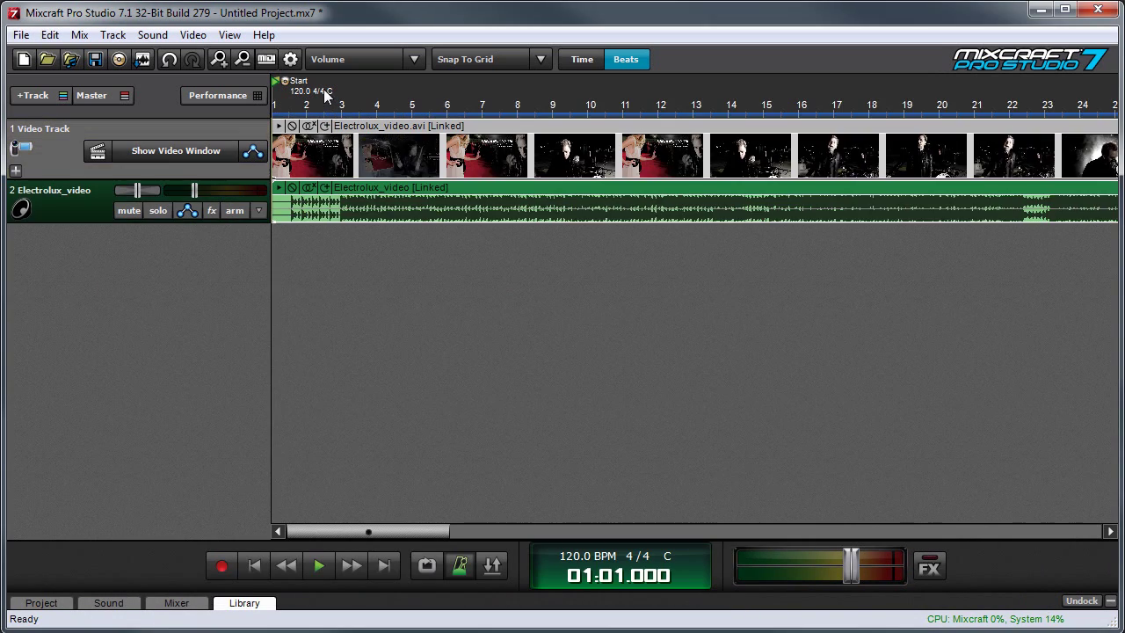
# Step: Play the Electrolux_video clip with the Video Preview window showing, then stop playback
pyautogui.press('space')
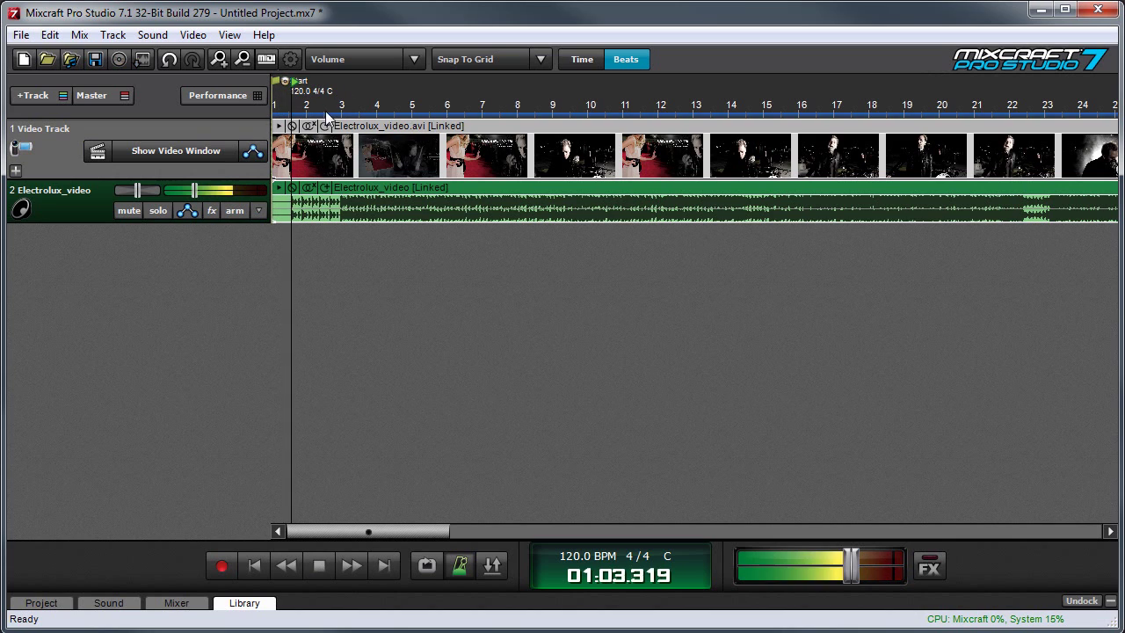
pyautogui.click(184, 151)
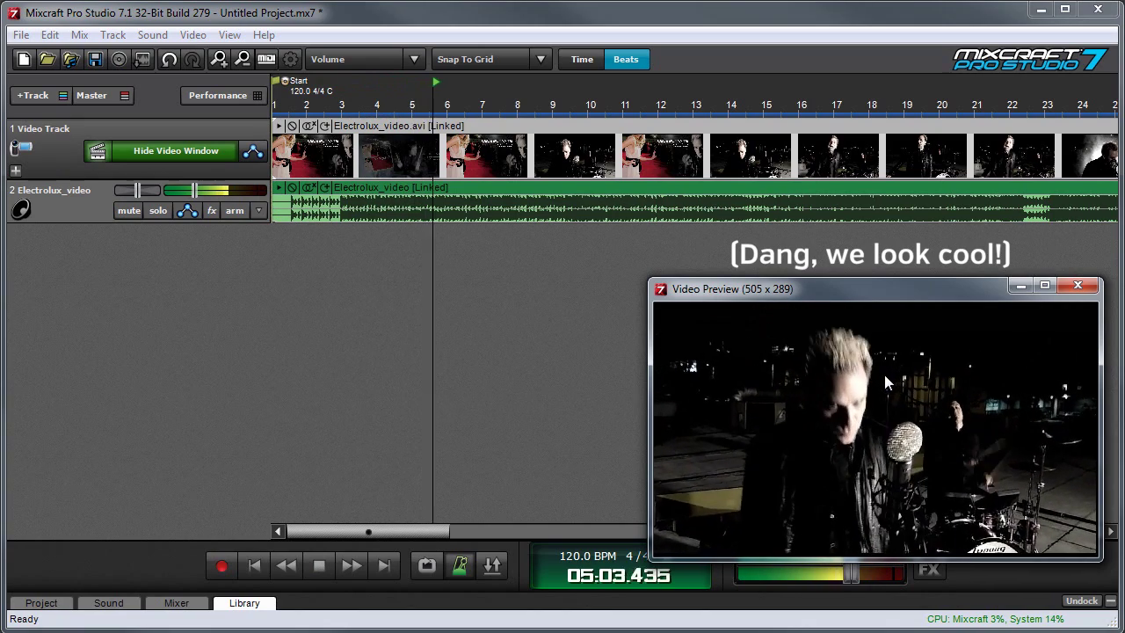
pyautogui.press('space')
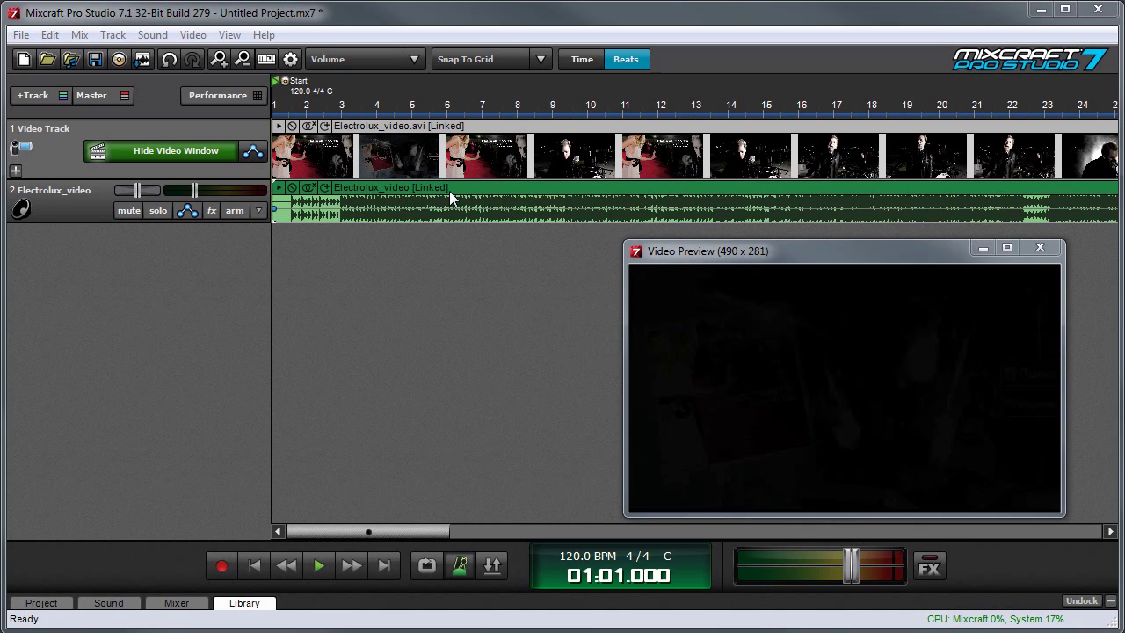
pyautogui.click(430, 153)
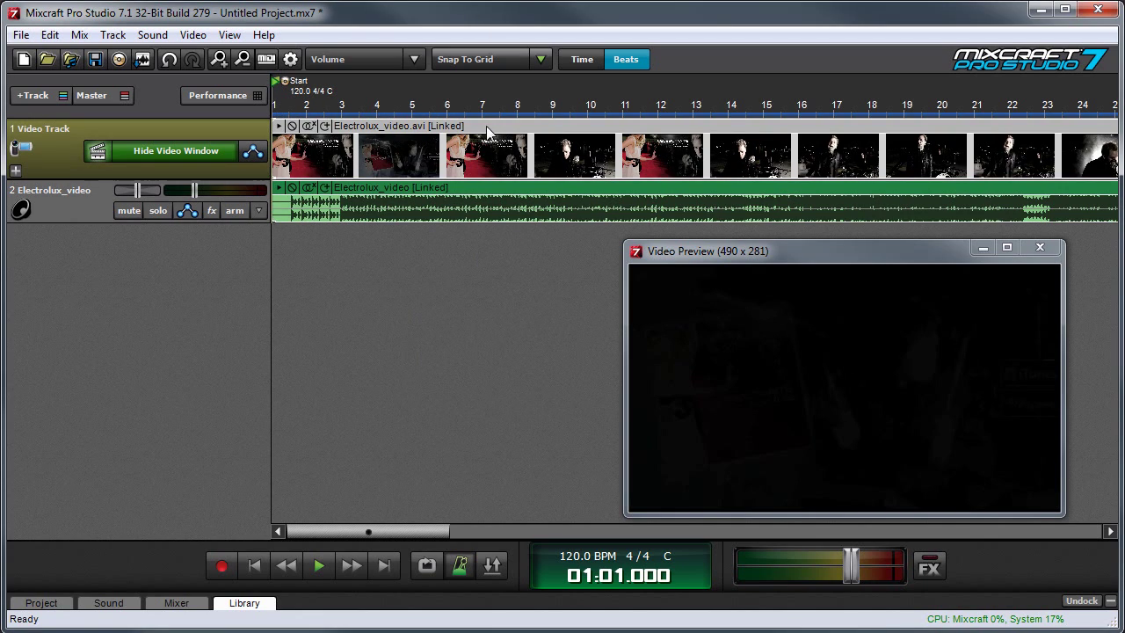
pyautogui.moveTo(477, 131); pyautogui.dragTo(551, 167)
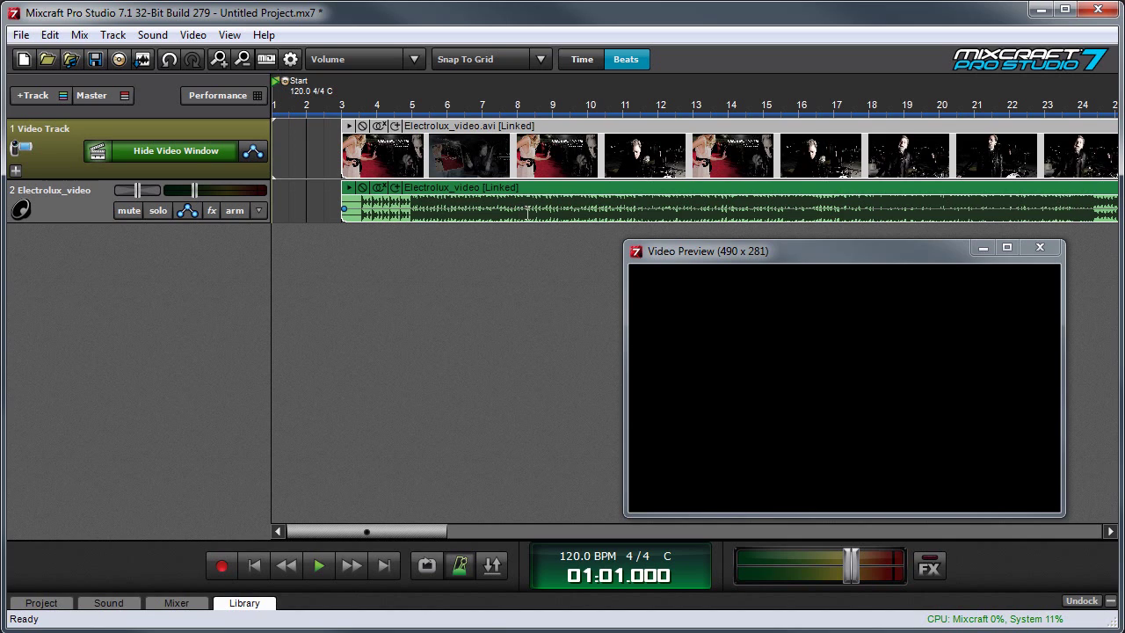
pyautogui.click(356, 352)
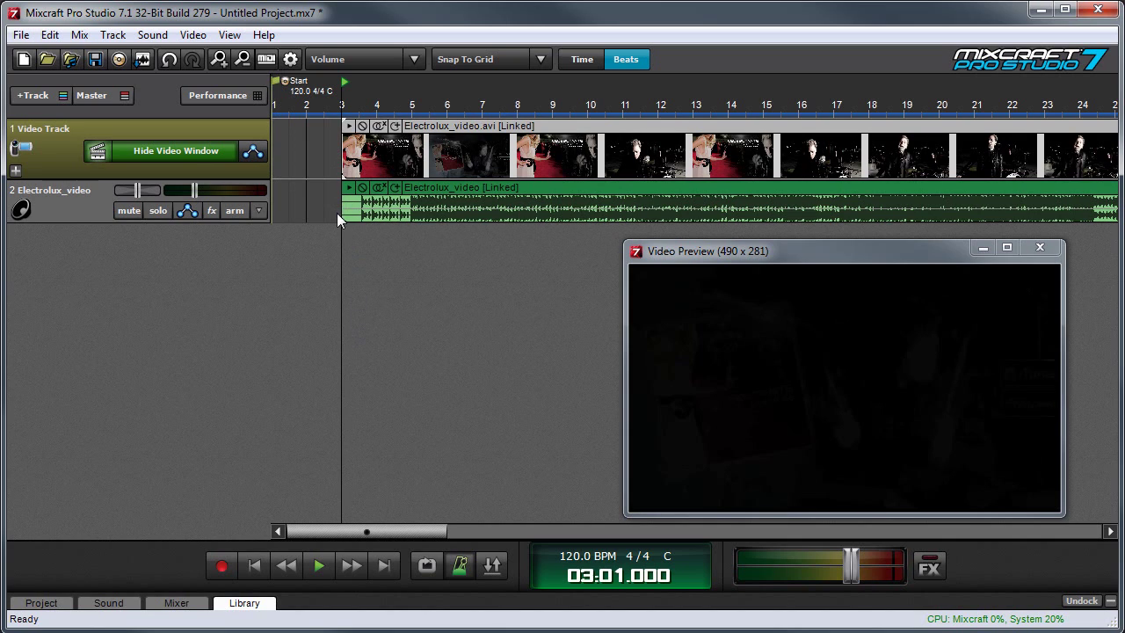
pyautogui.moveTo(341, 212); pyautogui.dragTo(593, 236)
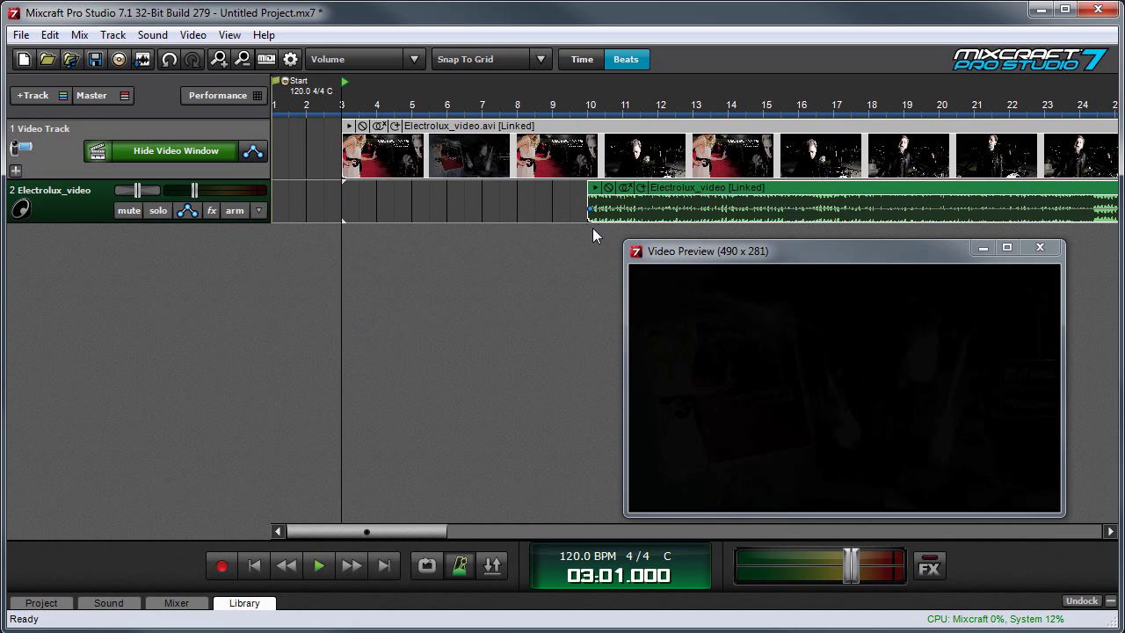
pyautogui.click(692, 108)
pyautogui.press('space')
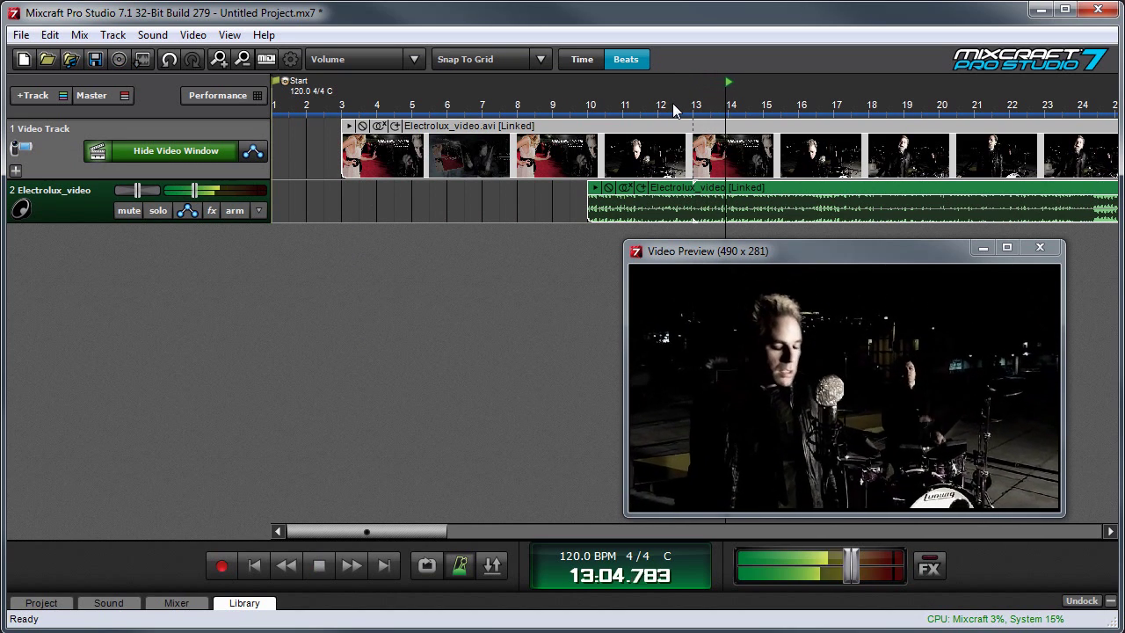
pyautogui.press('space')
pyautogui.hotkey('ctrl', 'z')
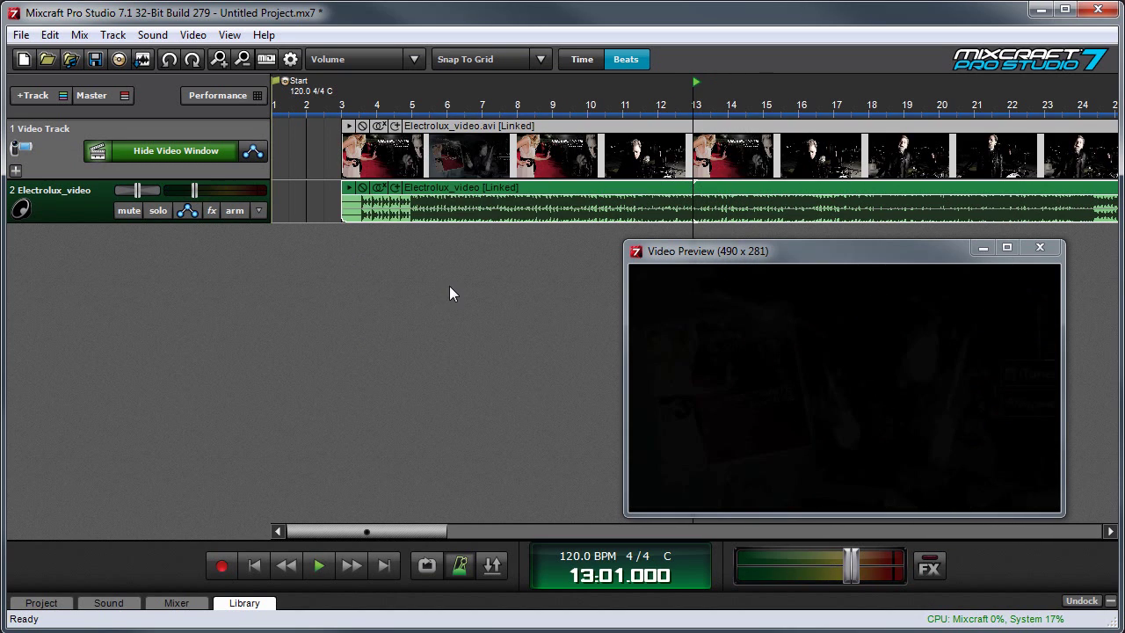
# Step: Unlink the Electrolux_video clip from its camera audio and return the playhead to bar 3
pyautogui.click(381, 126)
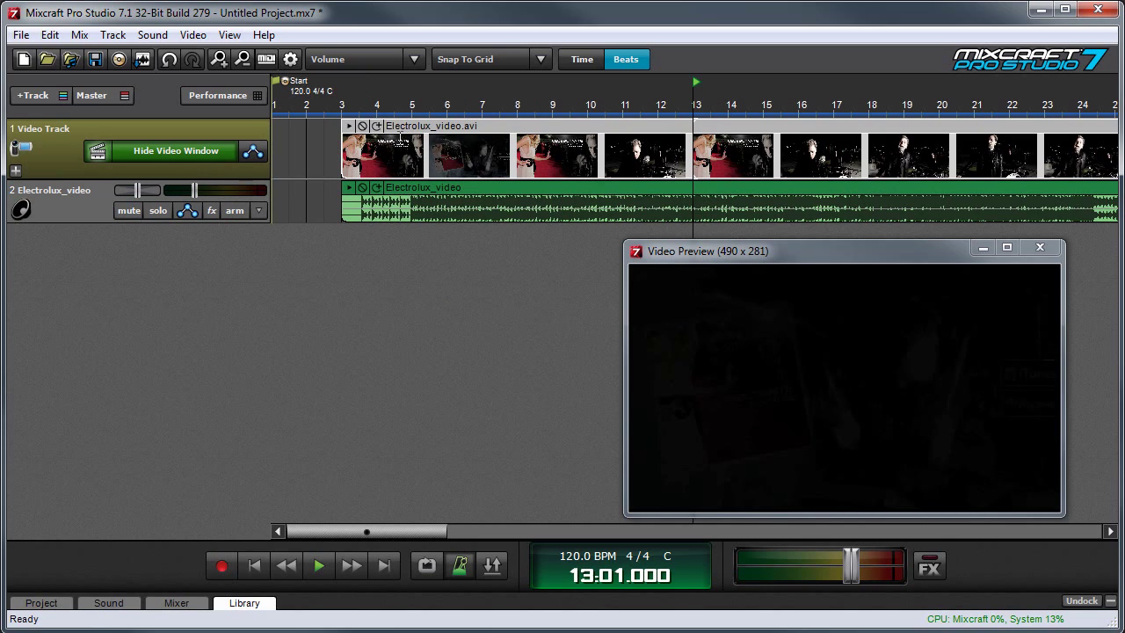
pyautogui.click(339, 93)
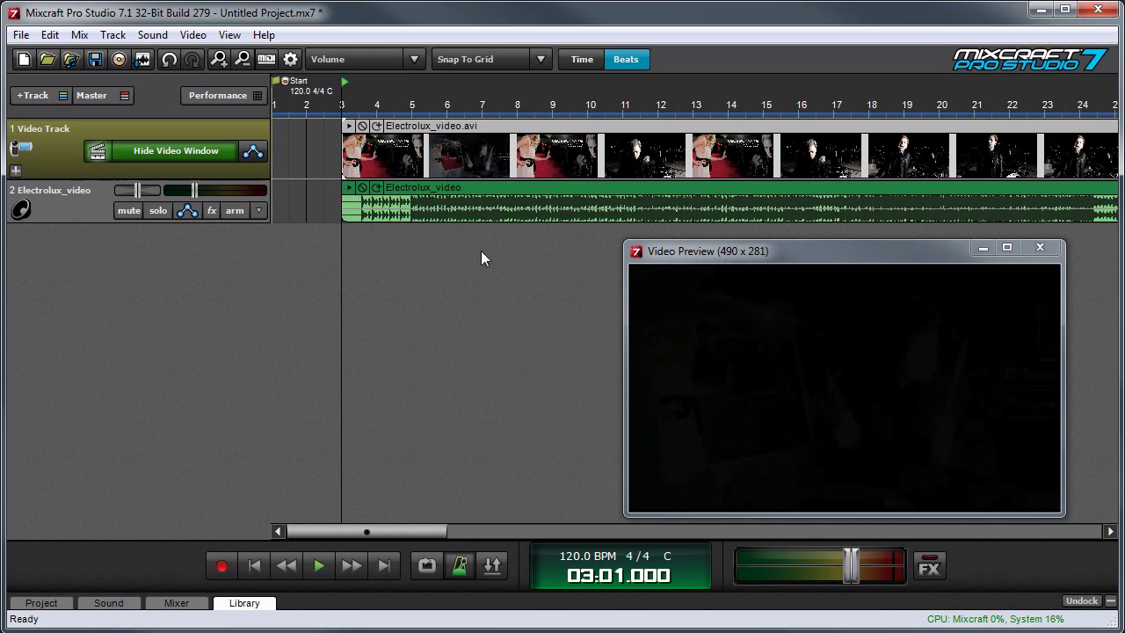
# Step: Select the video and camera audio clips and join them with Edit > Link > Link Selected Clips
pyautogui.click(486, 121)
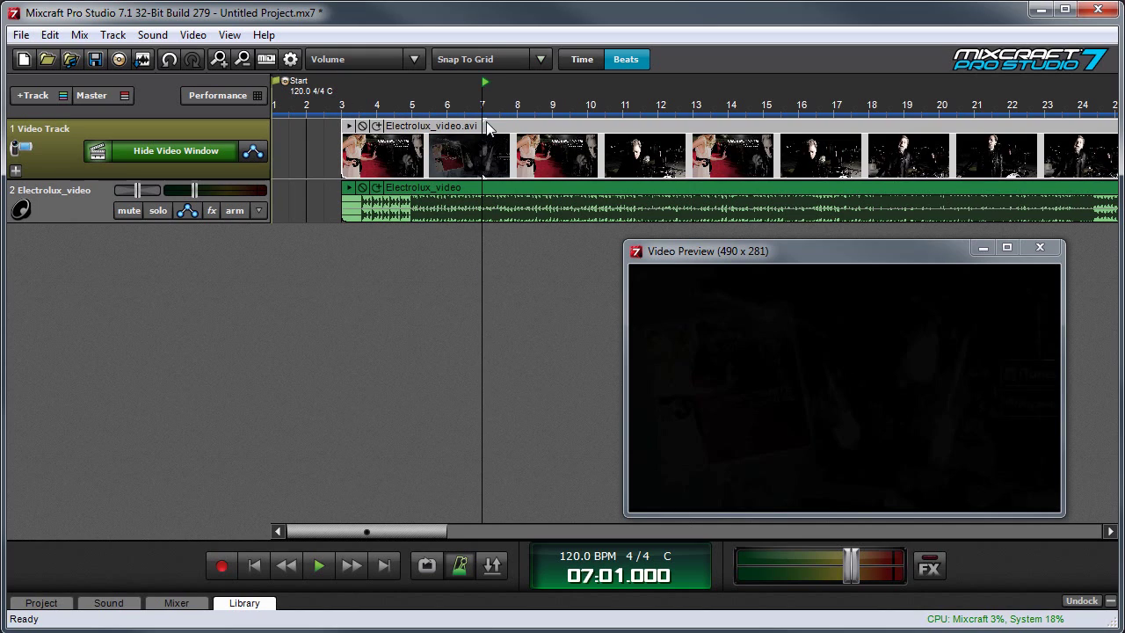
pyautogui.click(504, 190)
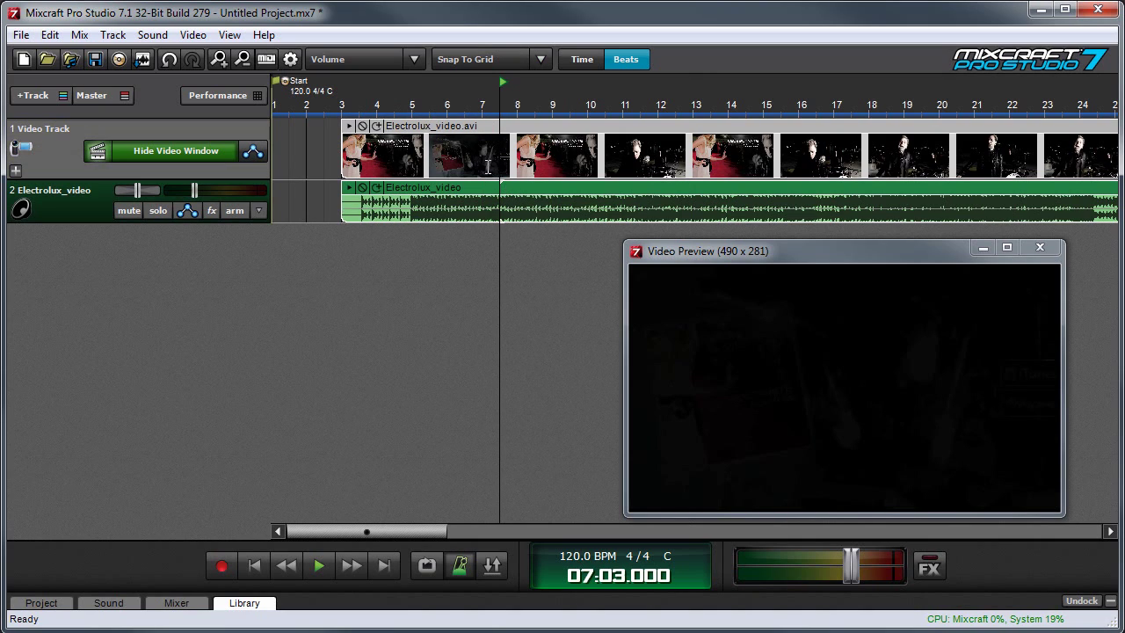
pyautogui.click(51, 35)
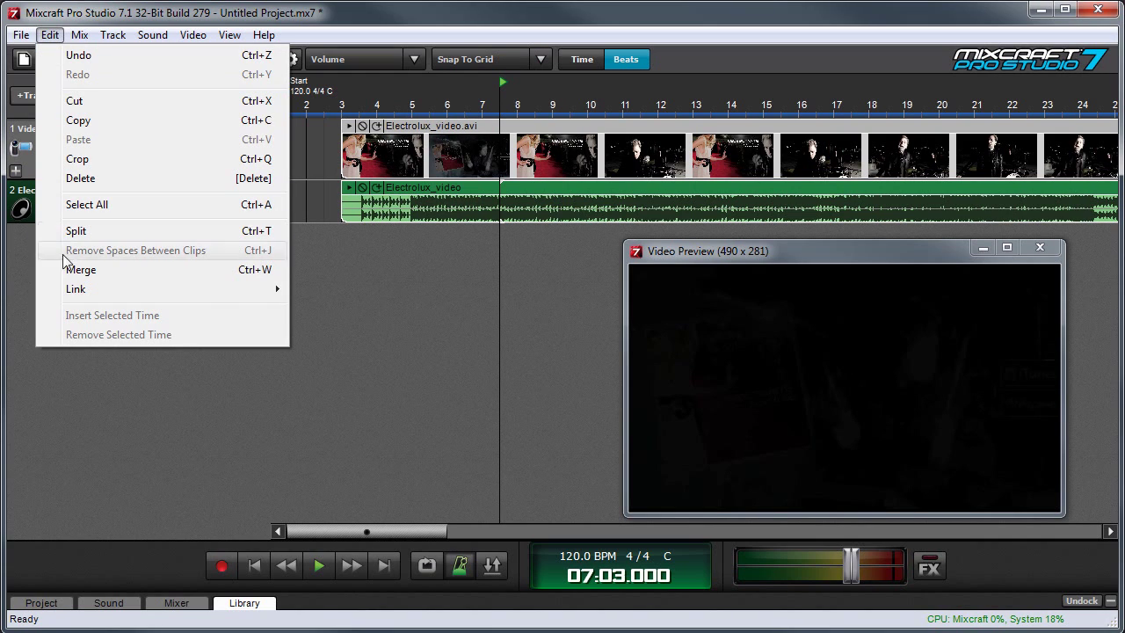
pyautogui.moveTo(72, 290)
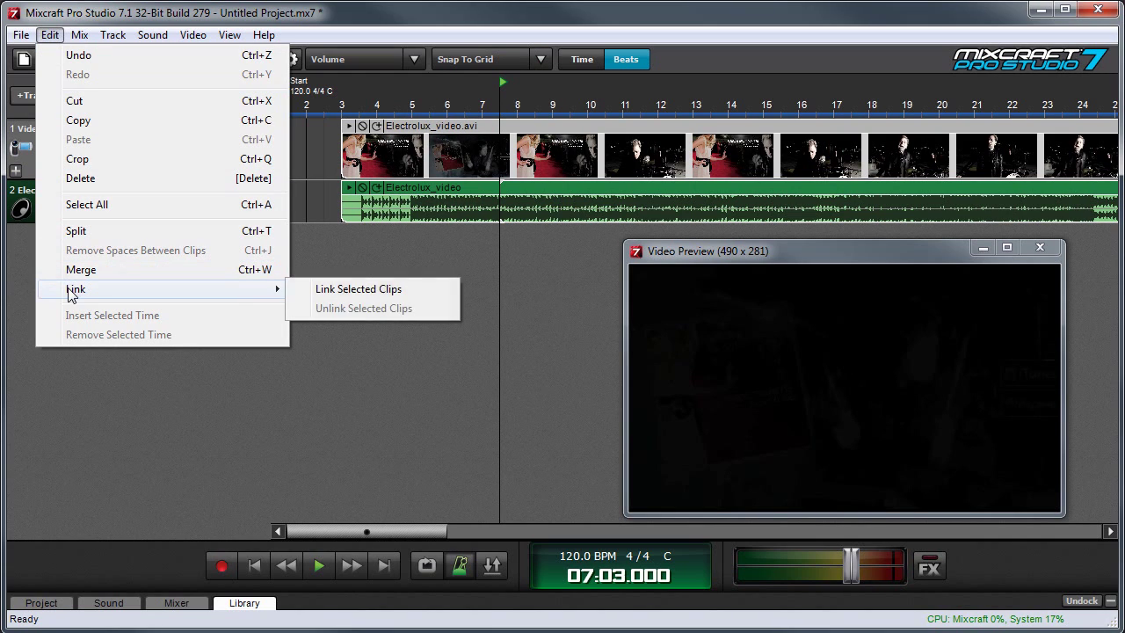
pyautogui.click(366, 296)
pyautogui.click(51, 35)
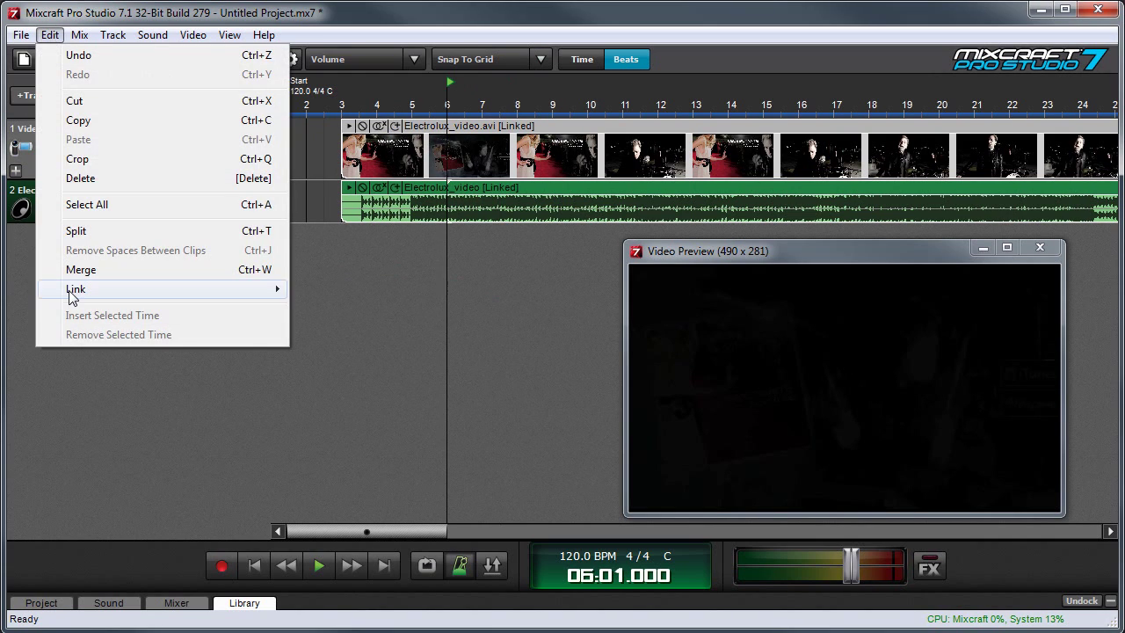
pyautogui.moveTo(72, 297)
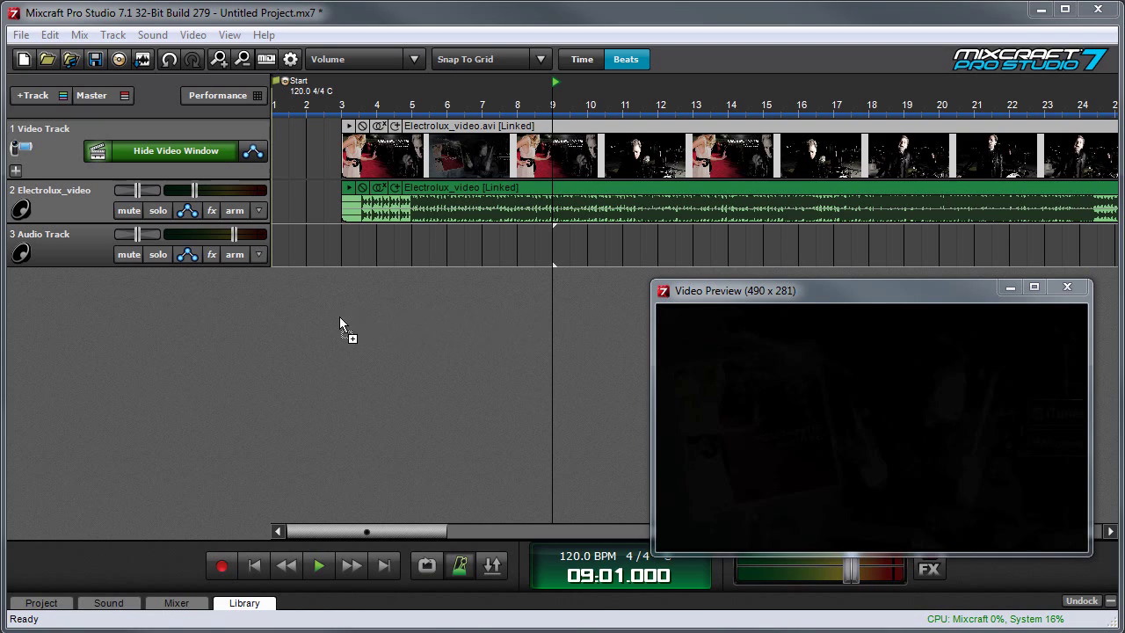
# Step: Add eleclux_v3.1_linn_ES to track 3 and shift it earlier toward bar 2
pyautogui.moveTo(354, 231); pyautogui.dragTo(356, 233)
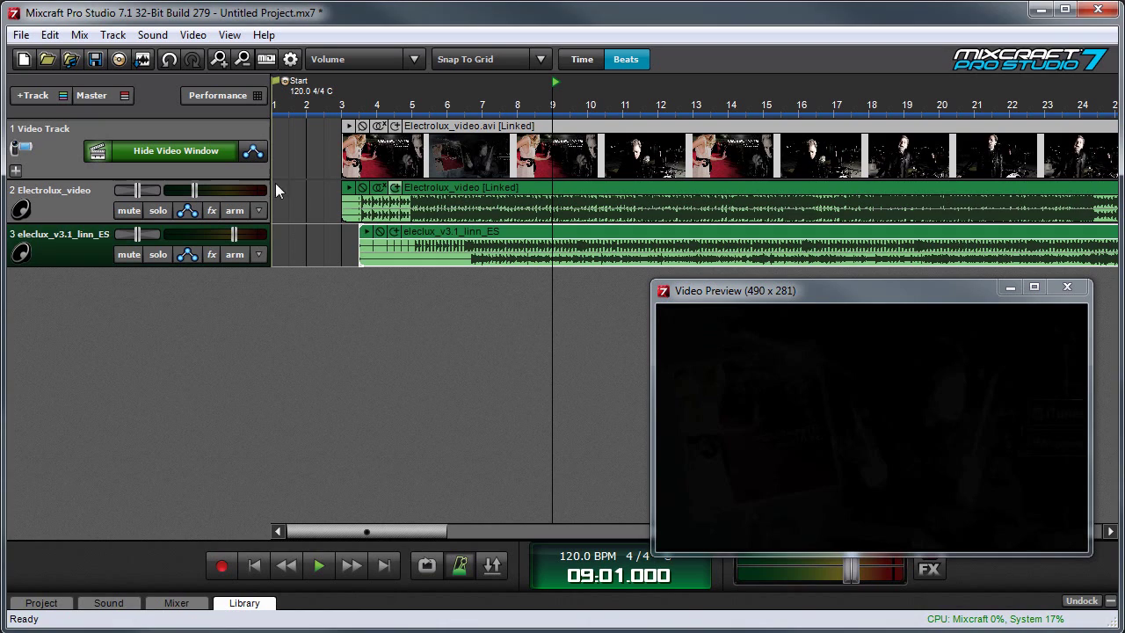
pyautogui.moveTo(513, 229); pyautogui.dragTo(464, 232)
pyautogui.scroll(2, 461, 226)
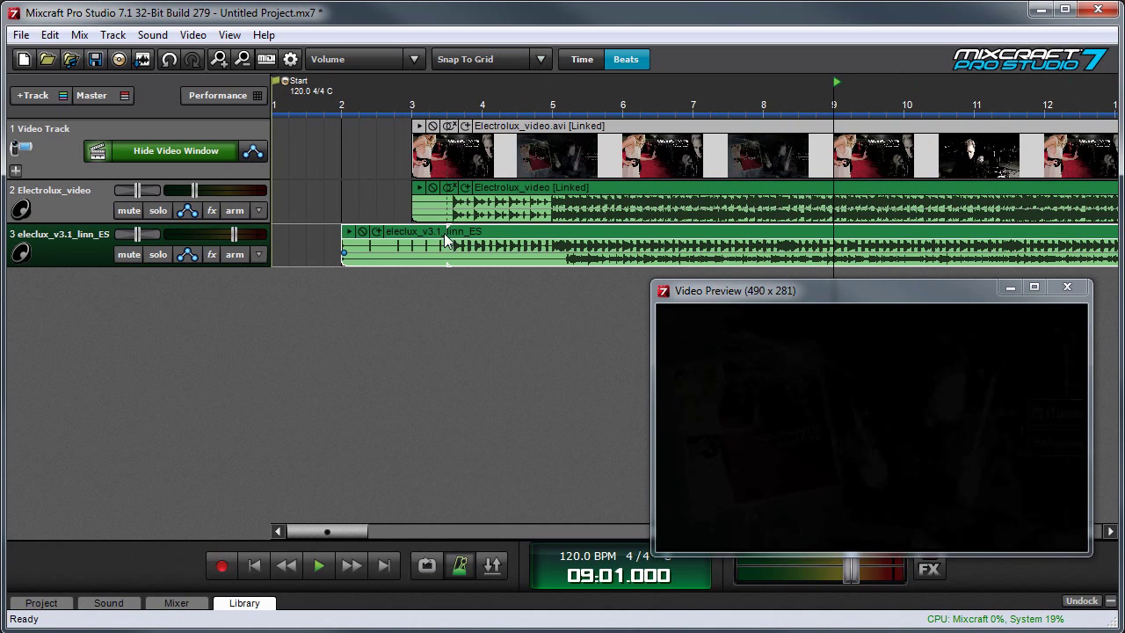
pyautogui.scroll(1, 500, 115)
pyautogui.scroll(1, 499, 115)
# Step: Turn Snap To Grid off and nudge the hi-fi clip until its waveform matches the camera audio
pyautogui.click(510, 62)
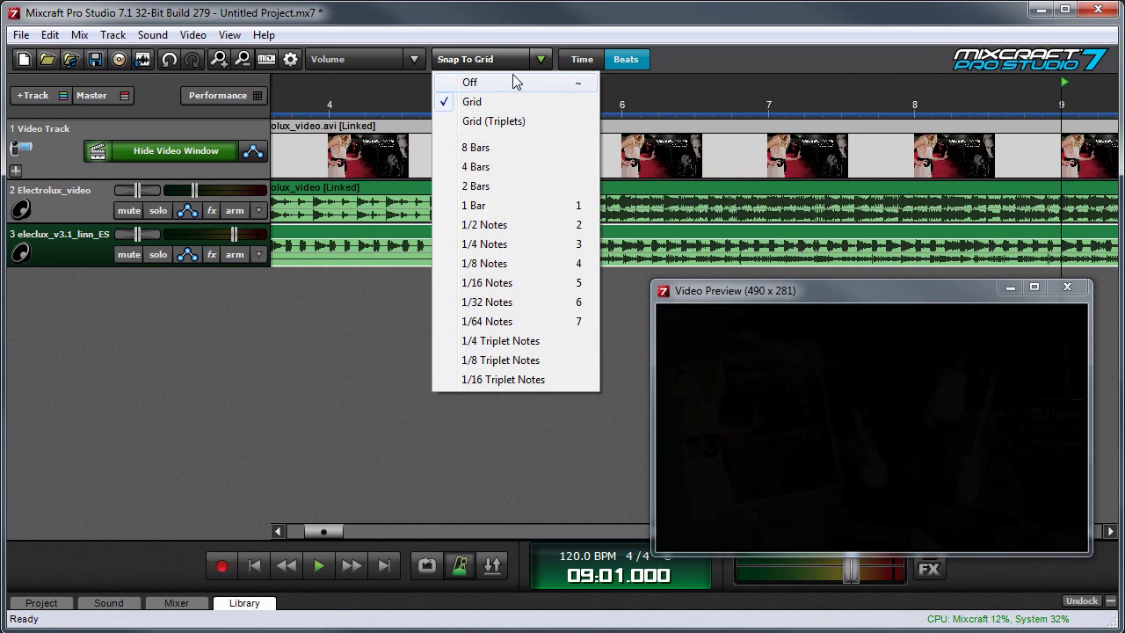
pyautogui.click(519, 82)
pyautogui.scroll(3, 502, 231)
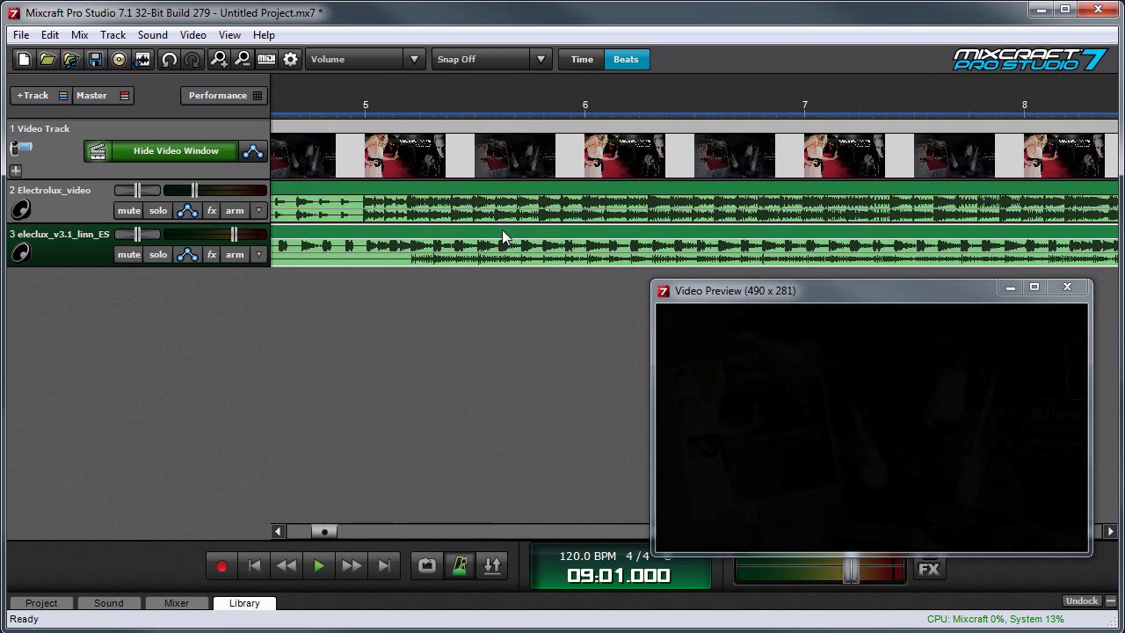
pyautogui.hscroll(-5, 500, 228)
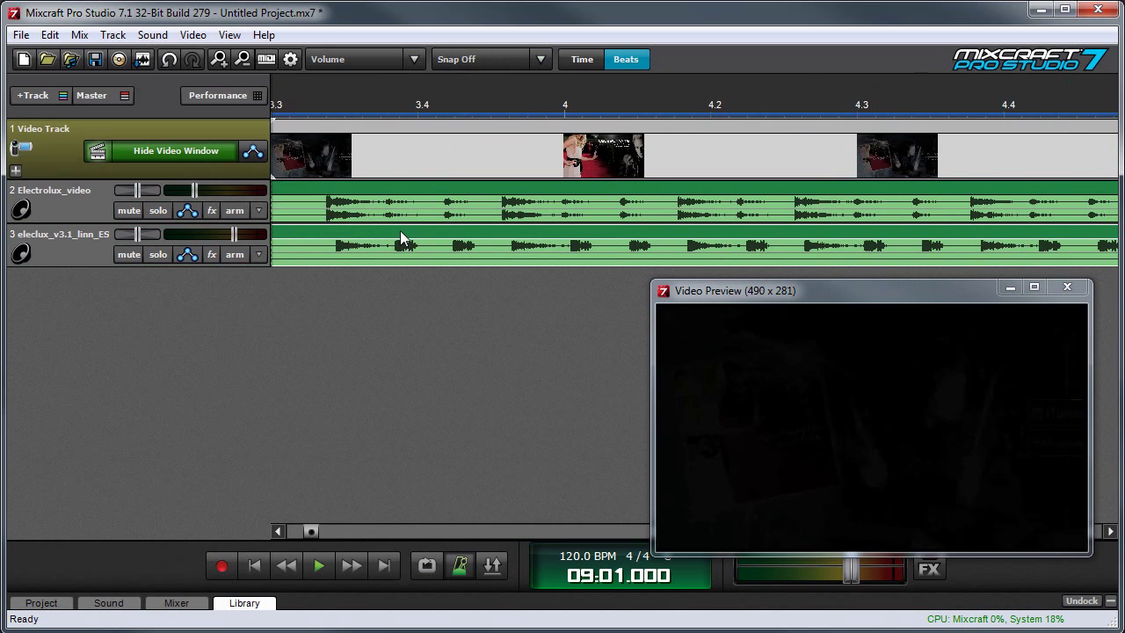
pyautogui.moveTo(398, 233); pyautogui.dragTo(393, 232)
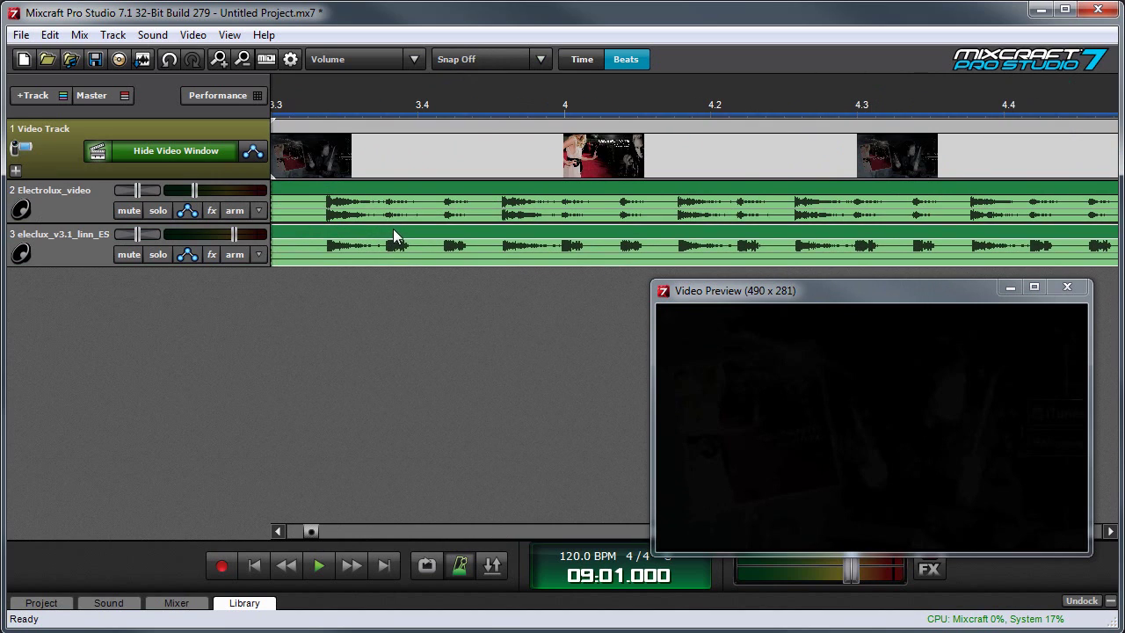
pyautogui.scroll(-5, 399, 231)
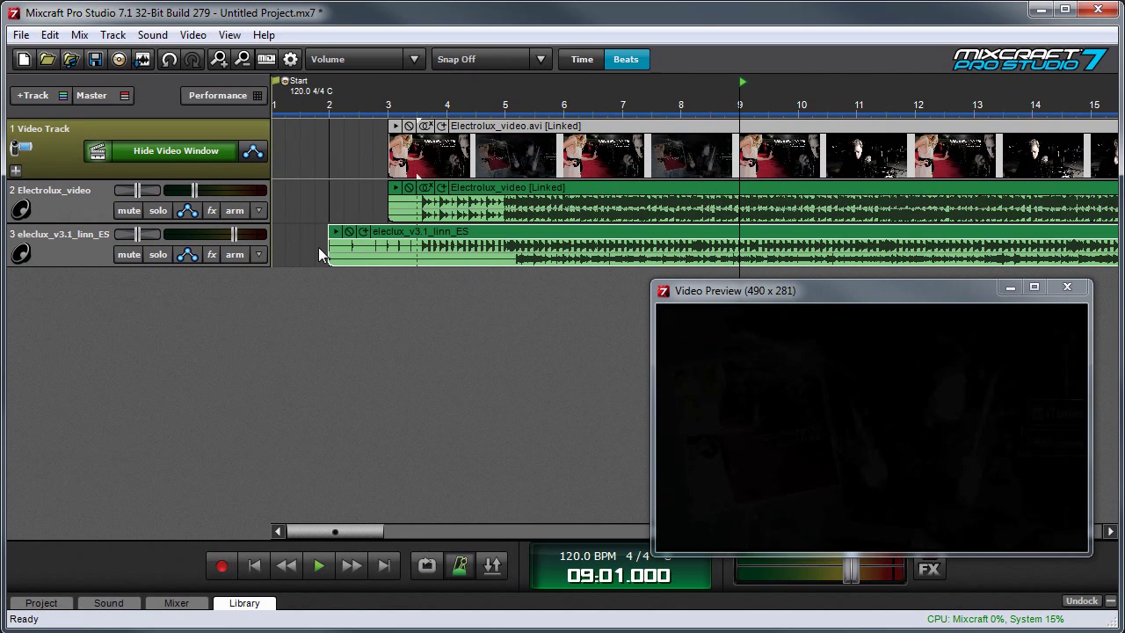
# Step: Mute and unmute track 2 to check sync, then unlink the camera audio clip and select it
pyautogui.click(130, 210)
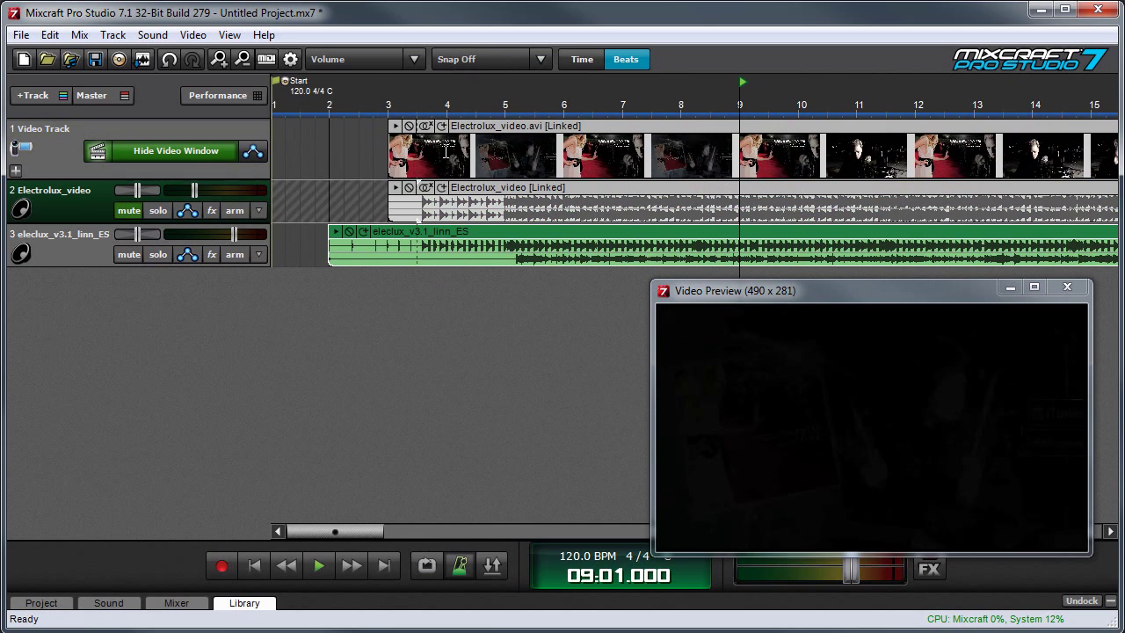
pyautogui.click(512, 162)
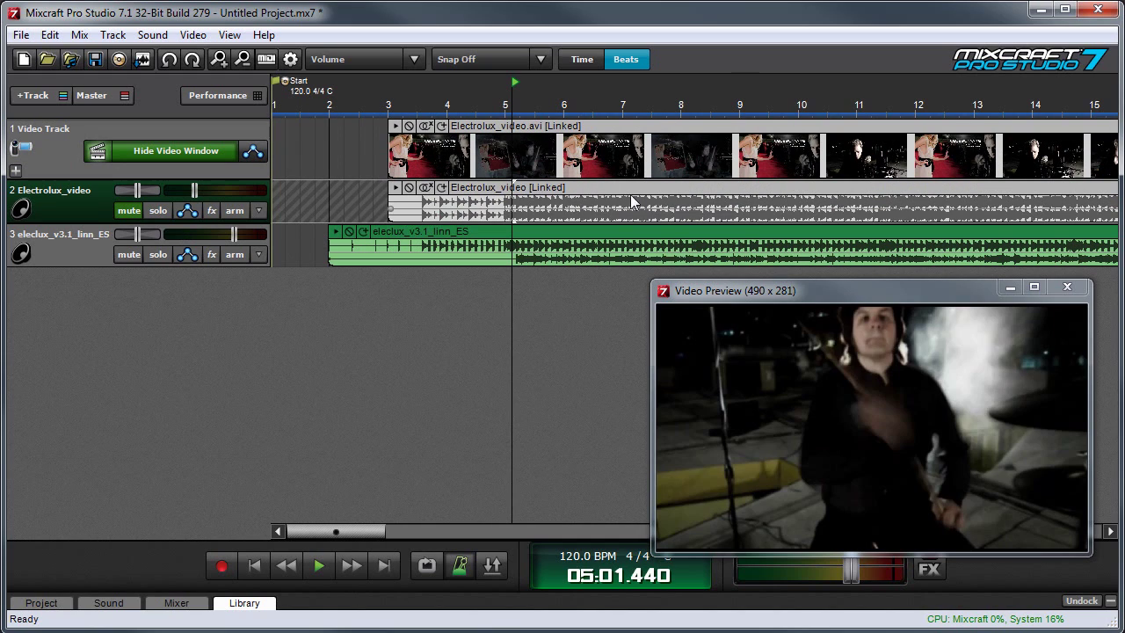
pyautogui.click(129, 210)
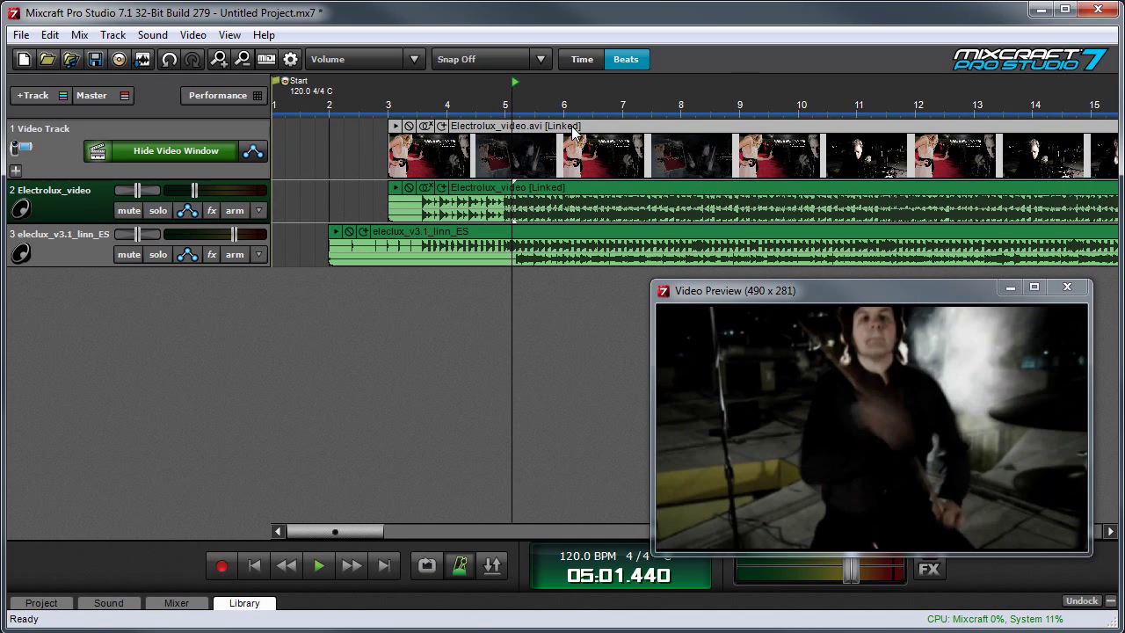
pyautogui.click(425, 187)
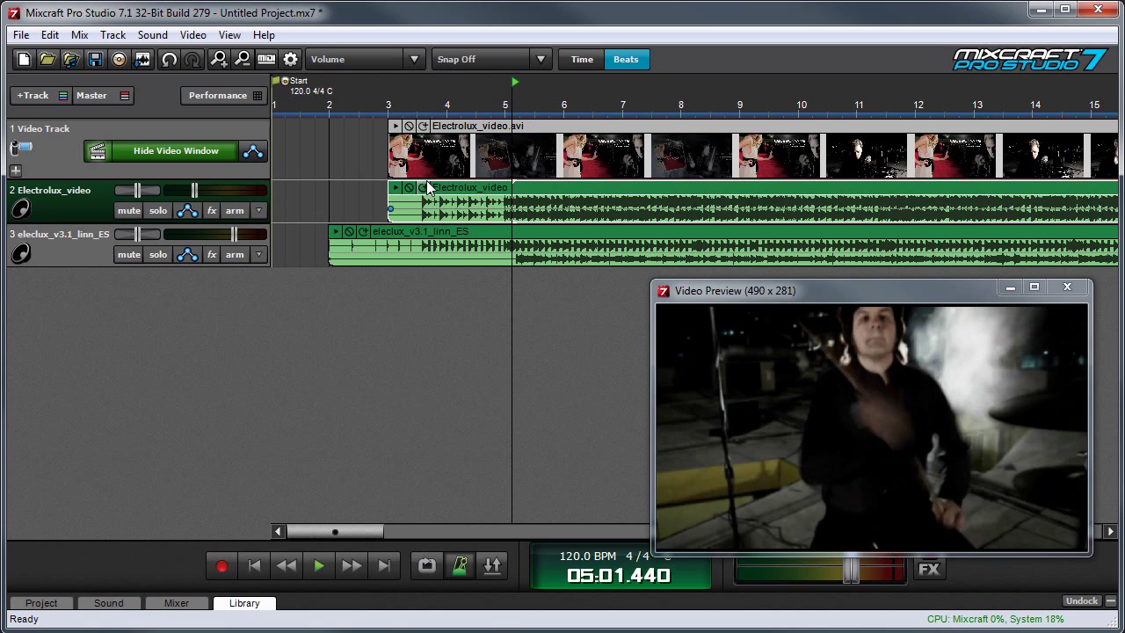
pyautogui.click(561, 187)
# Step: Delete the camera audio clip and play the video over the eleclux_v3.1_linn_ES audio
pyautogui.press('Delete')
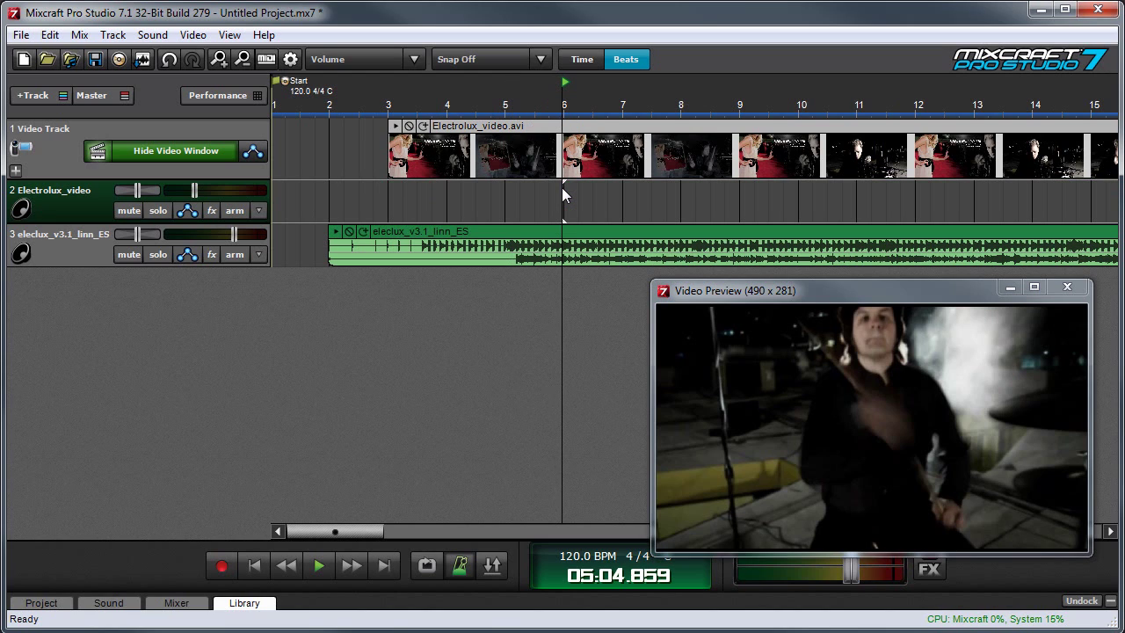
pyautogui.press('space')
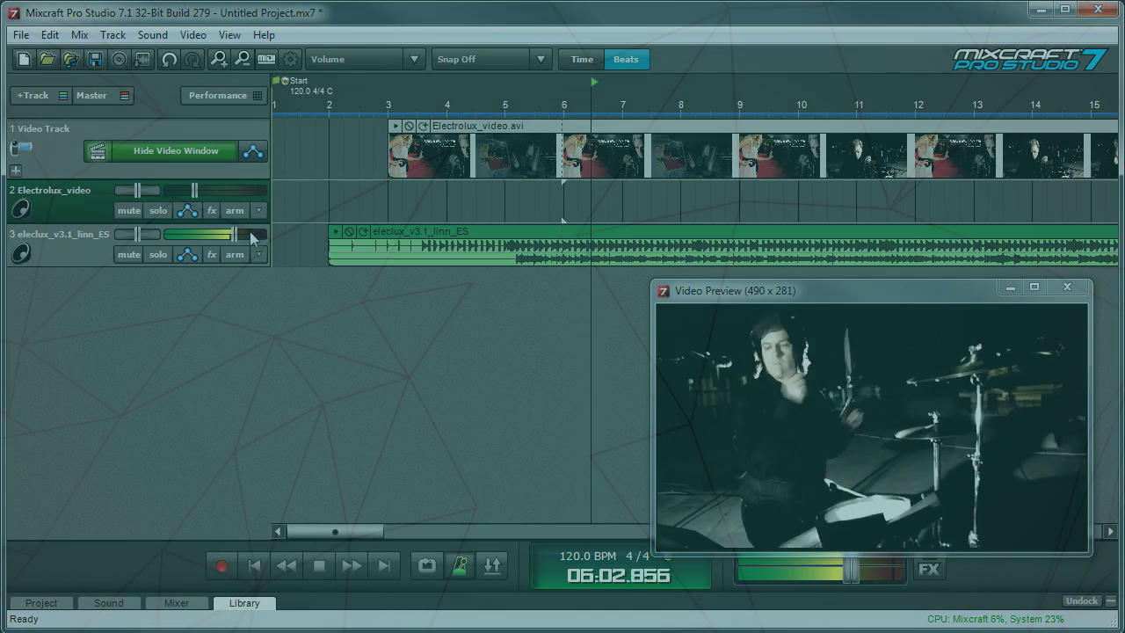